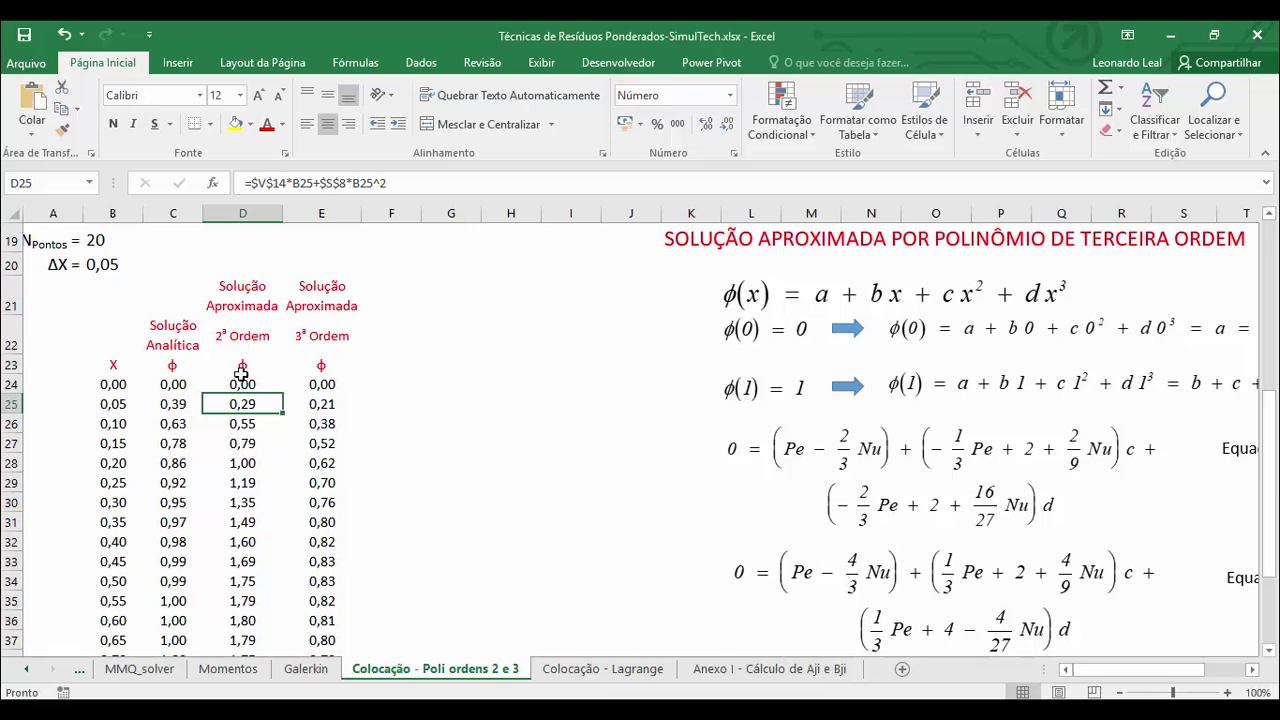
Examine the second-order approximate solution values in column D and their plotted series in the collocation chart
key(Down)
key(Down)
key(Down)
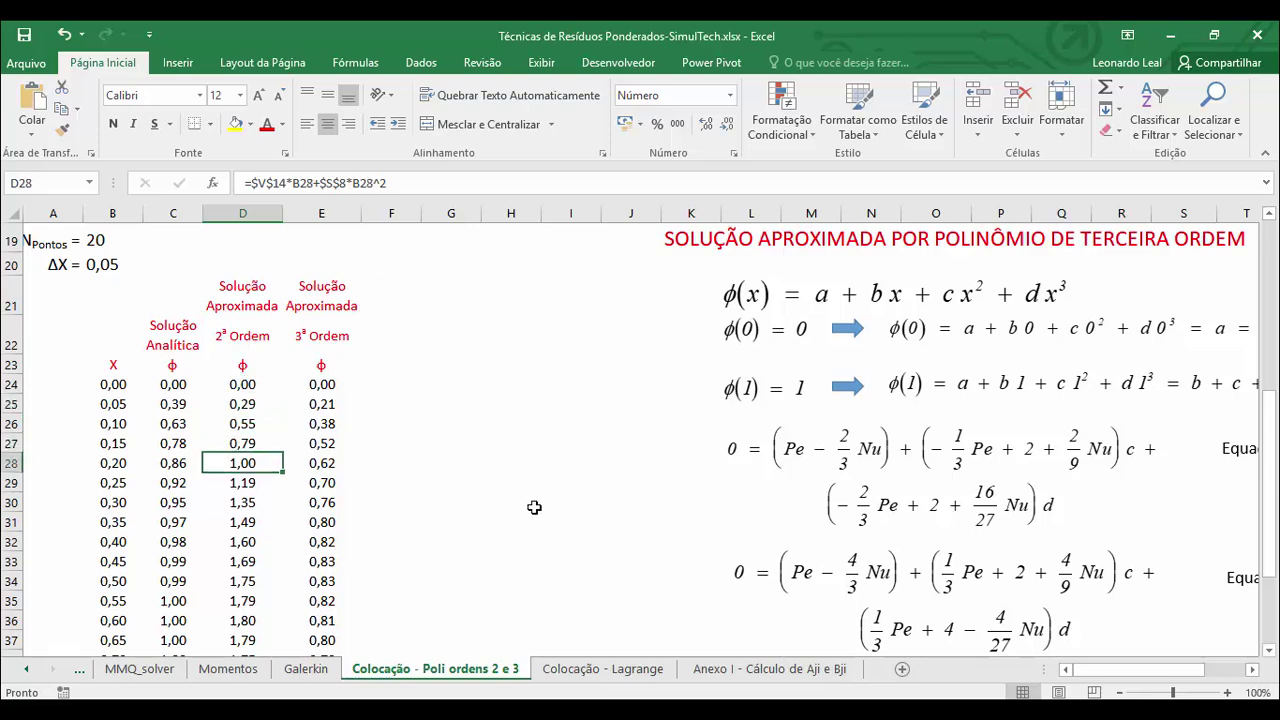
scroll(534, 508, down, 6)
scroll(534, 508, down, 1)
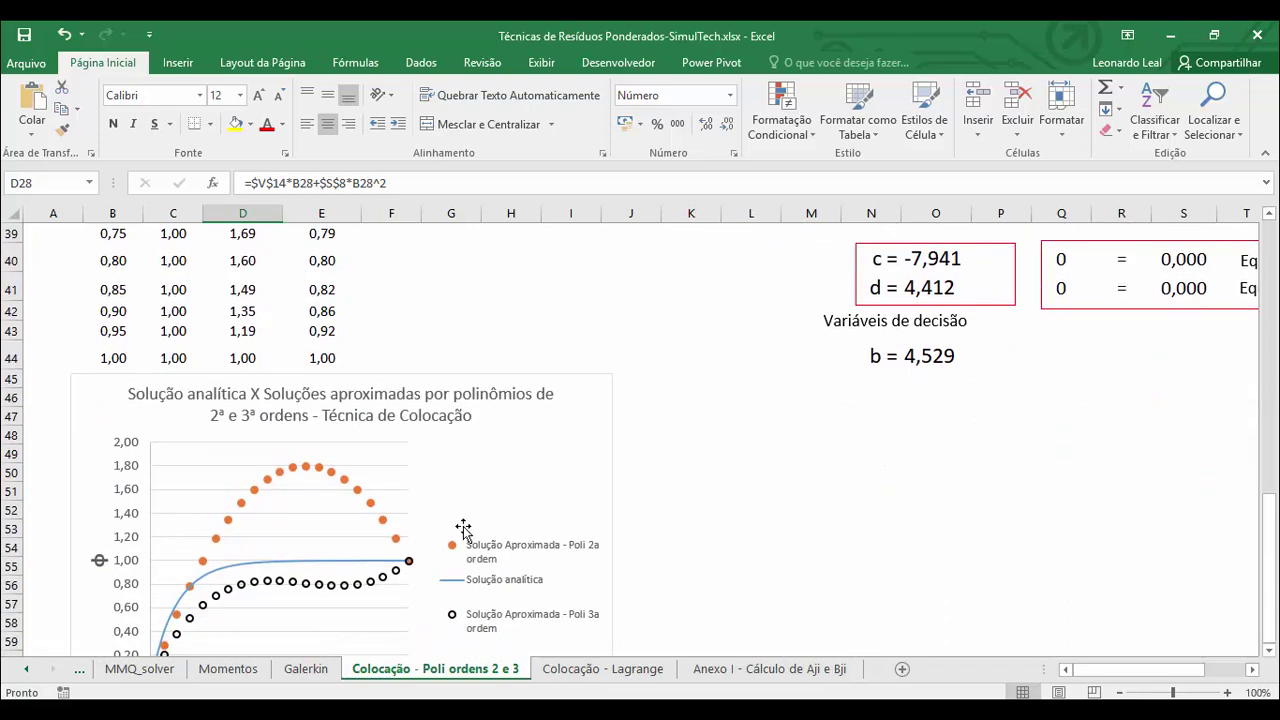
click(317, 470)
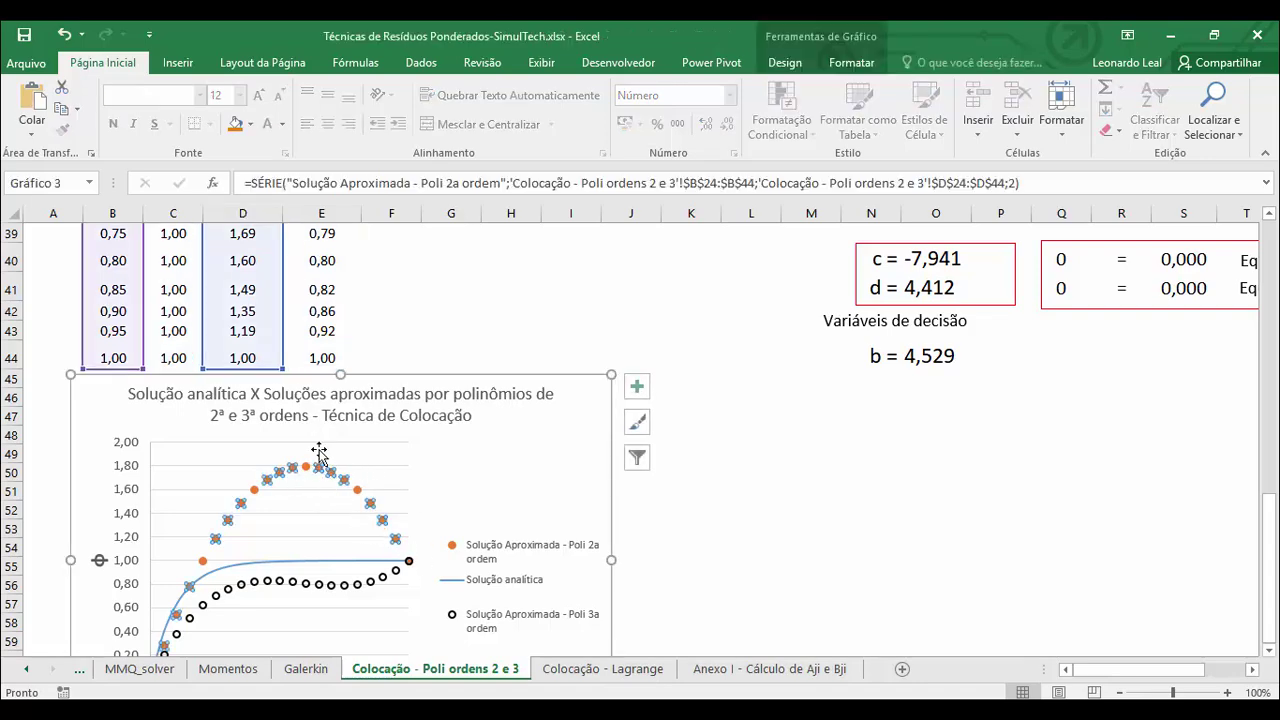
click(790, 515)
Review the third-order polynomial derivation, from the boundary conditions through Equação 1 and Equação 2 to the decision variables
scroll(778, 528, up, 8)
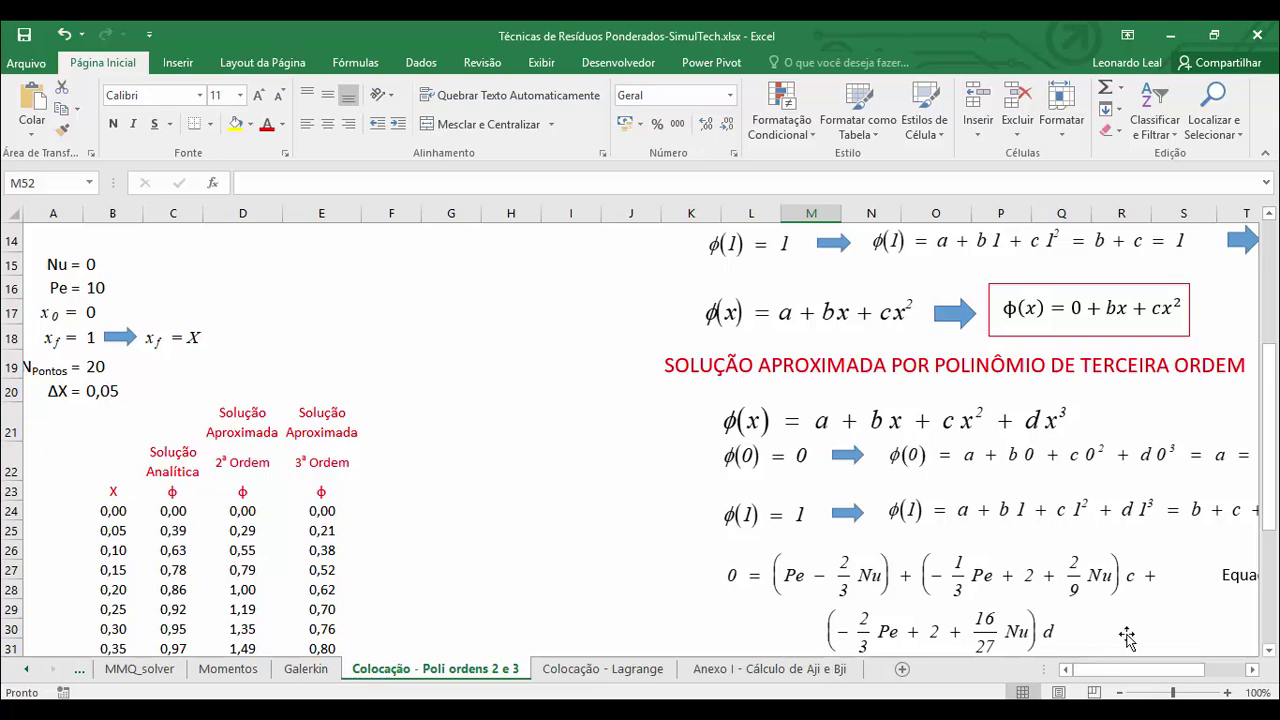
click(1252, 670)
click(1252, 670)
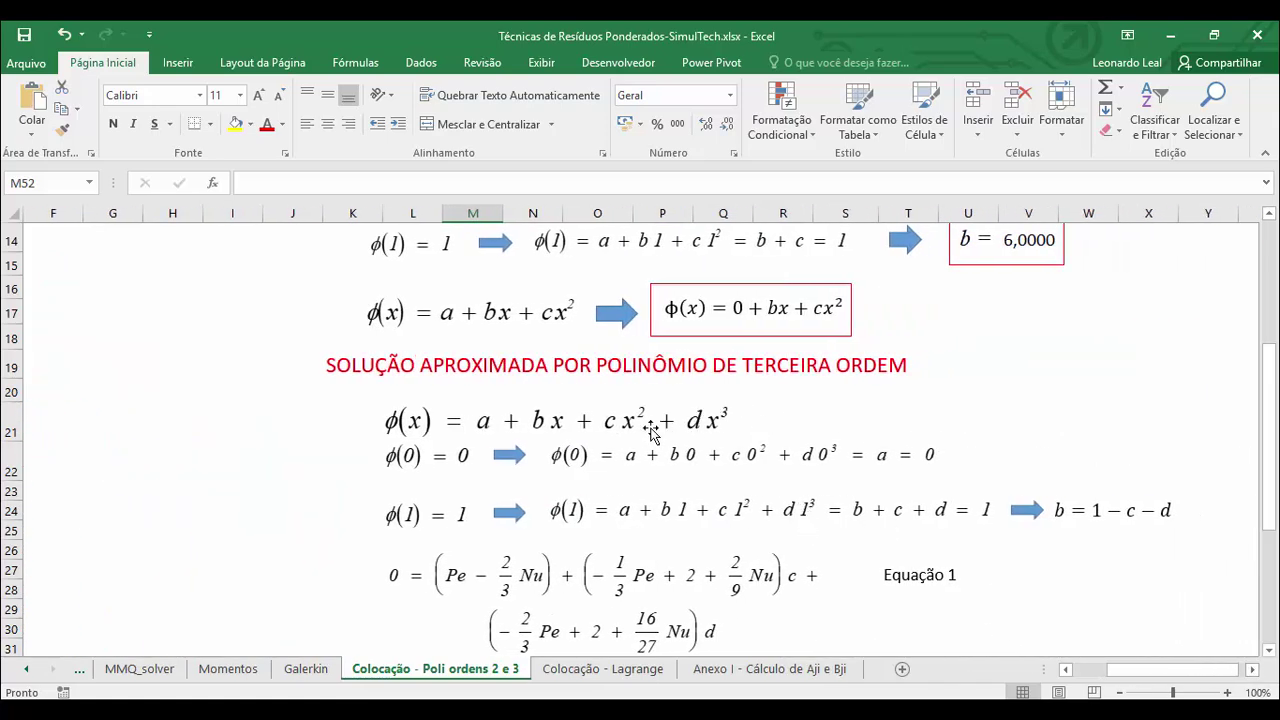
scroll(652, 430, down, 3)
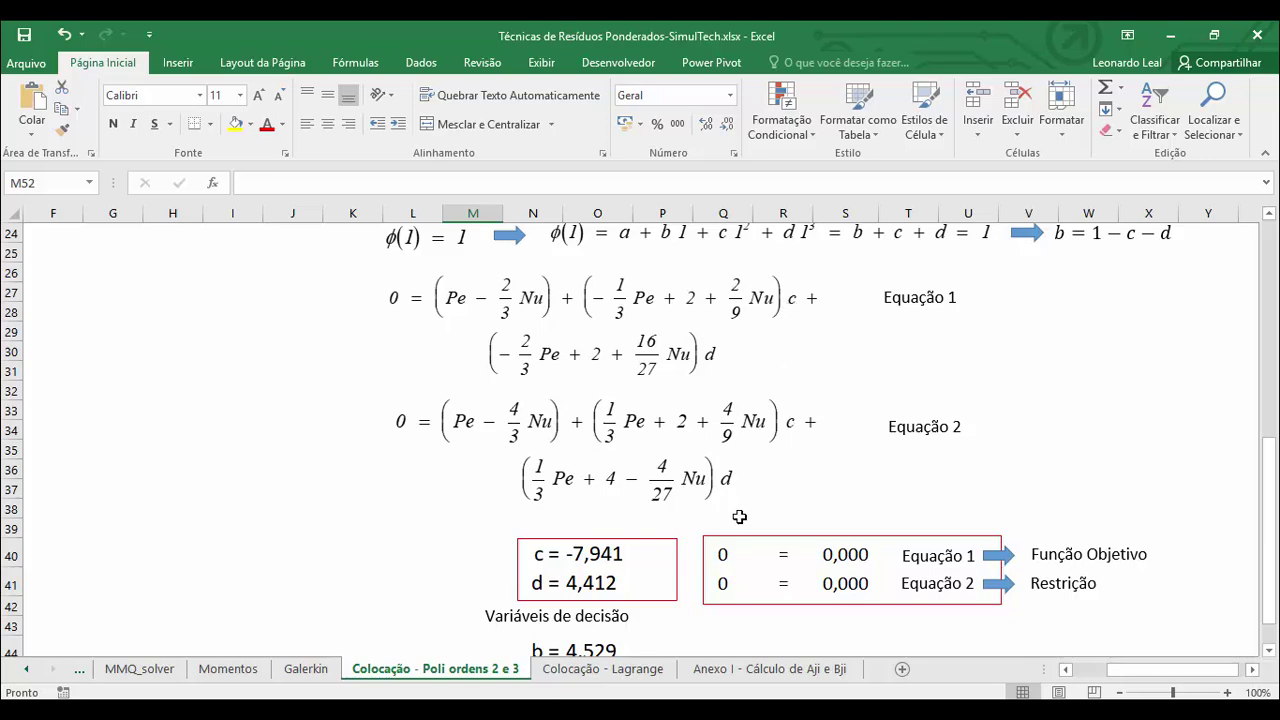
scroll(745, 516, down, 2)
scroll(762, 540, up, 4)
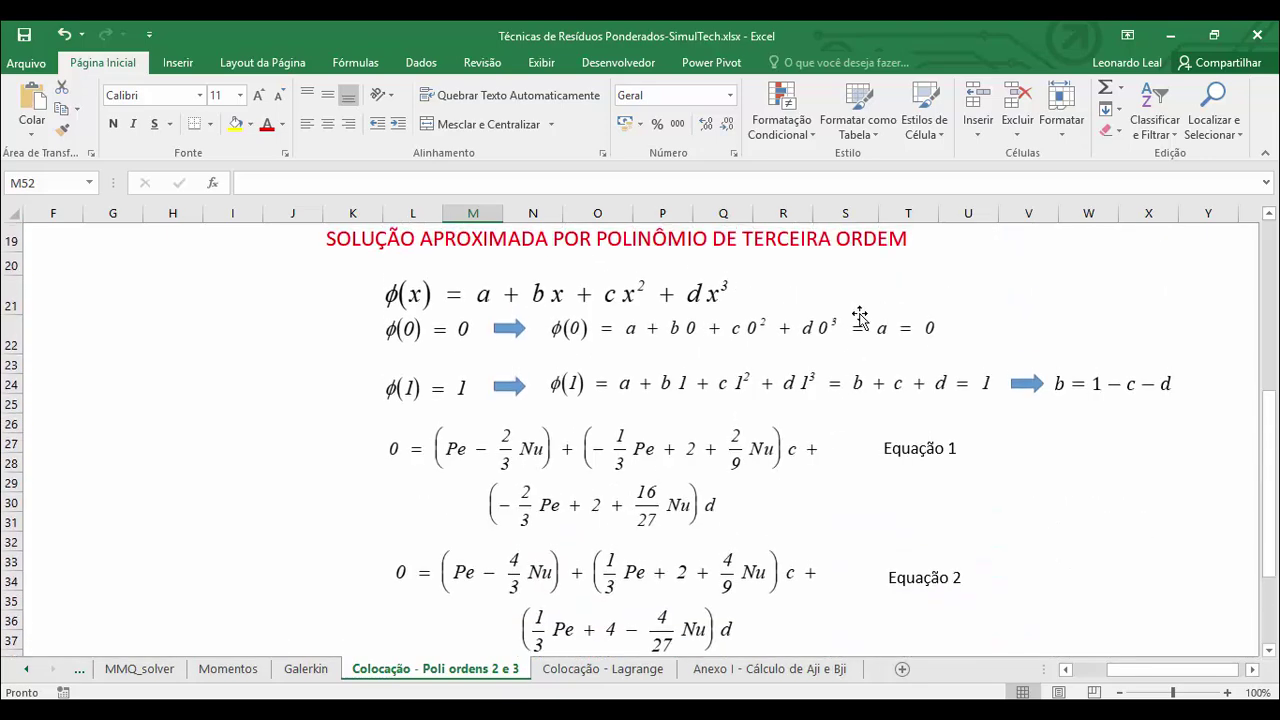
scroll(780, 406, down, 5)
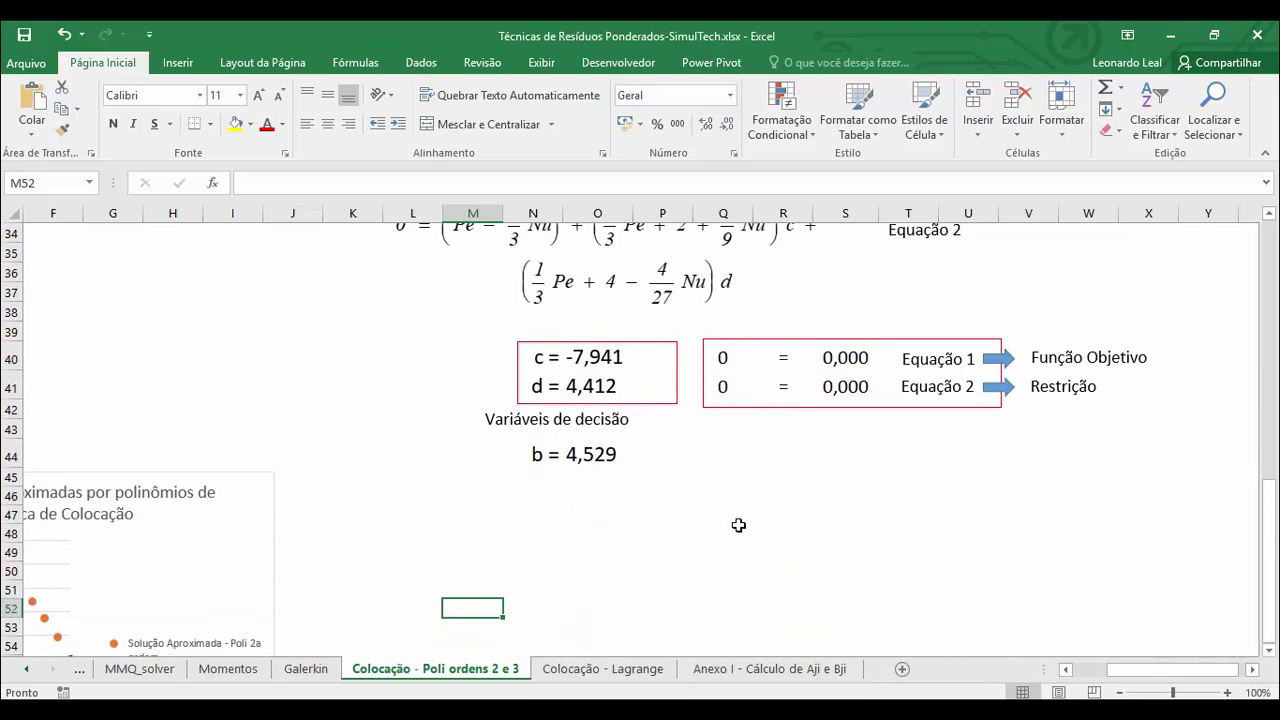
scroll(738, 525, up, 2)
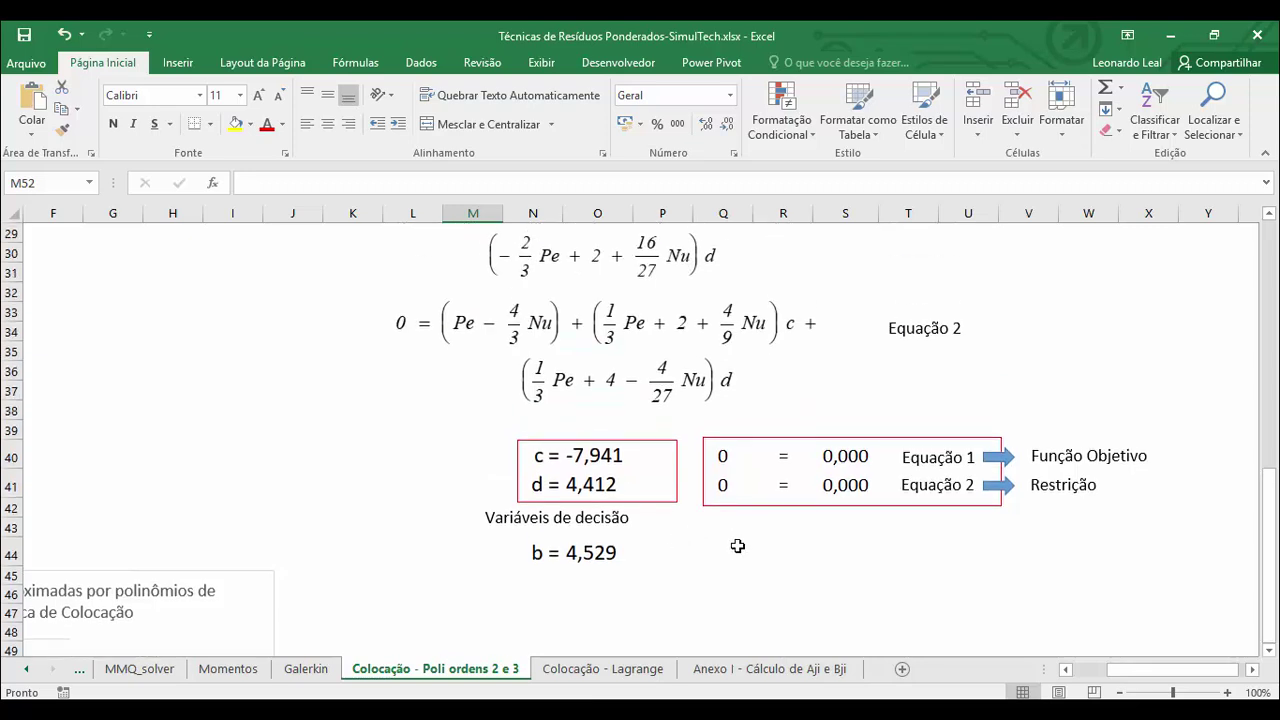
Inspect the decision variable cells for coefficients c and d in O40 and O41
click(726, 525)
click(610, 456)
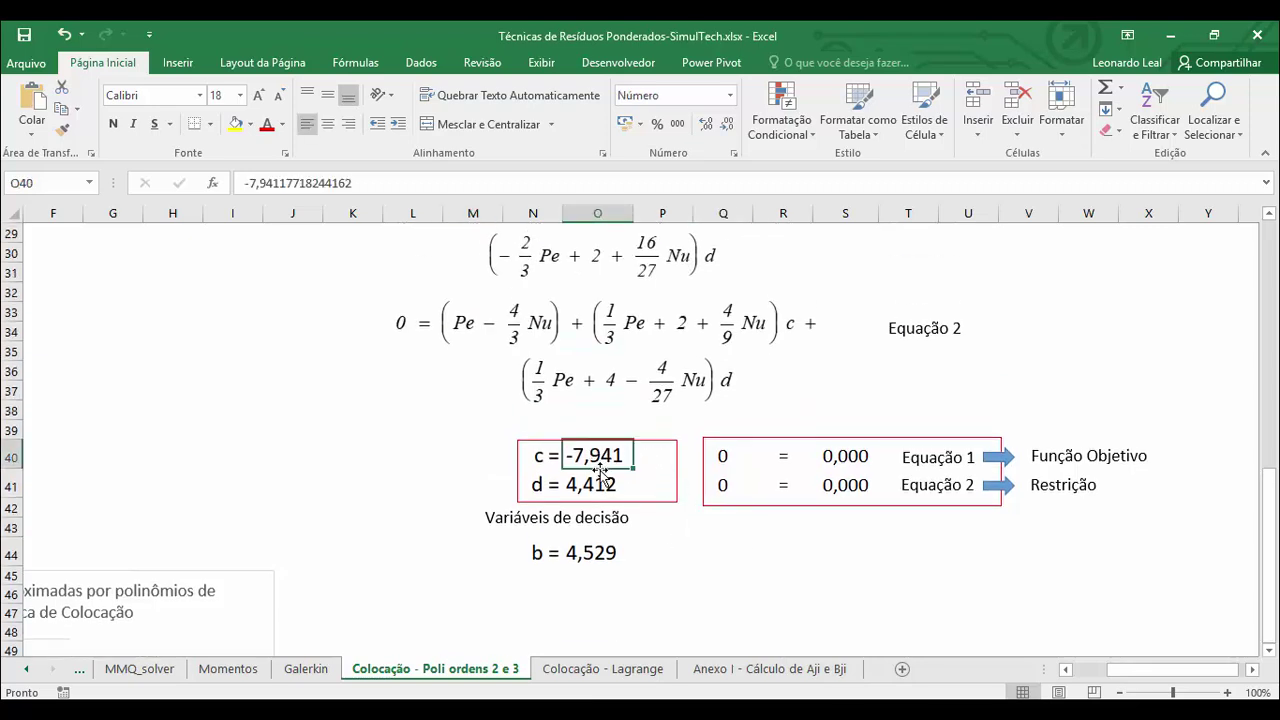
click(605, 485)
click(755, 613)
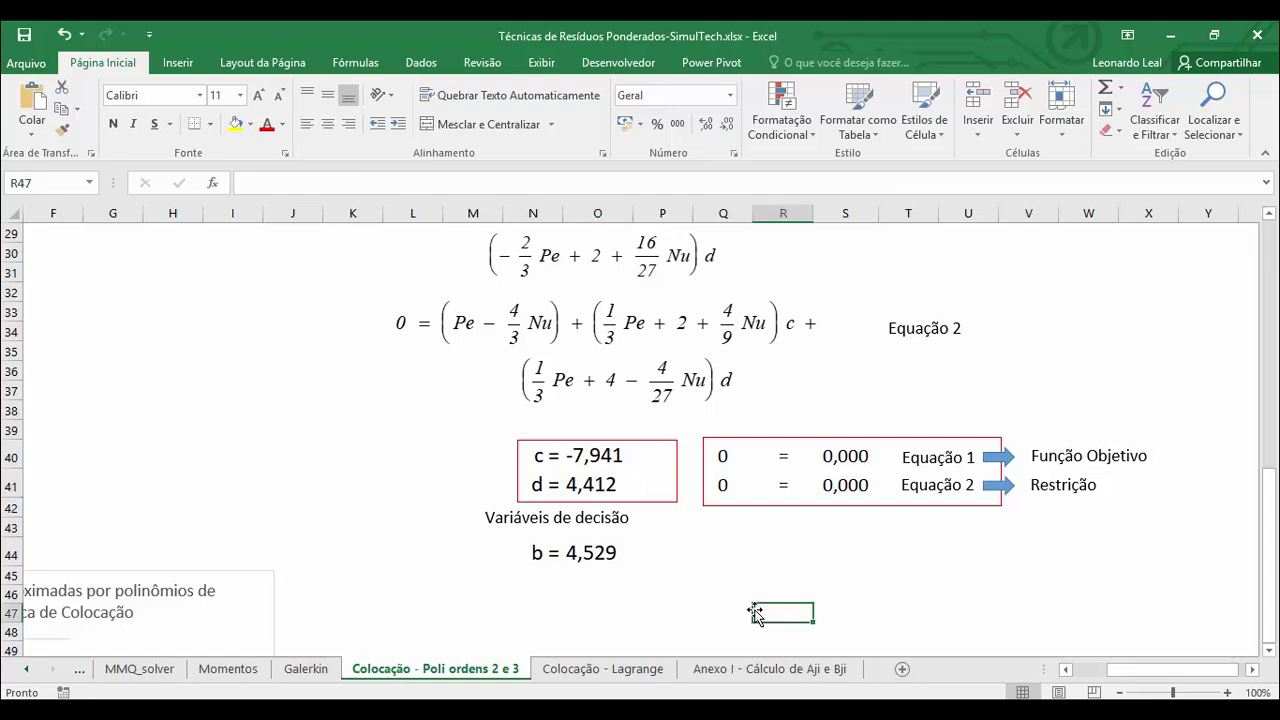
click(686, 551)
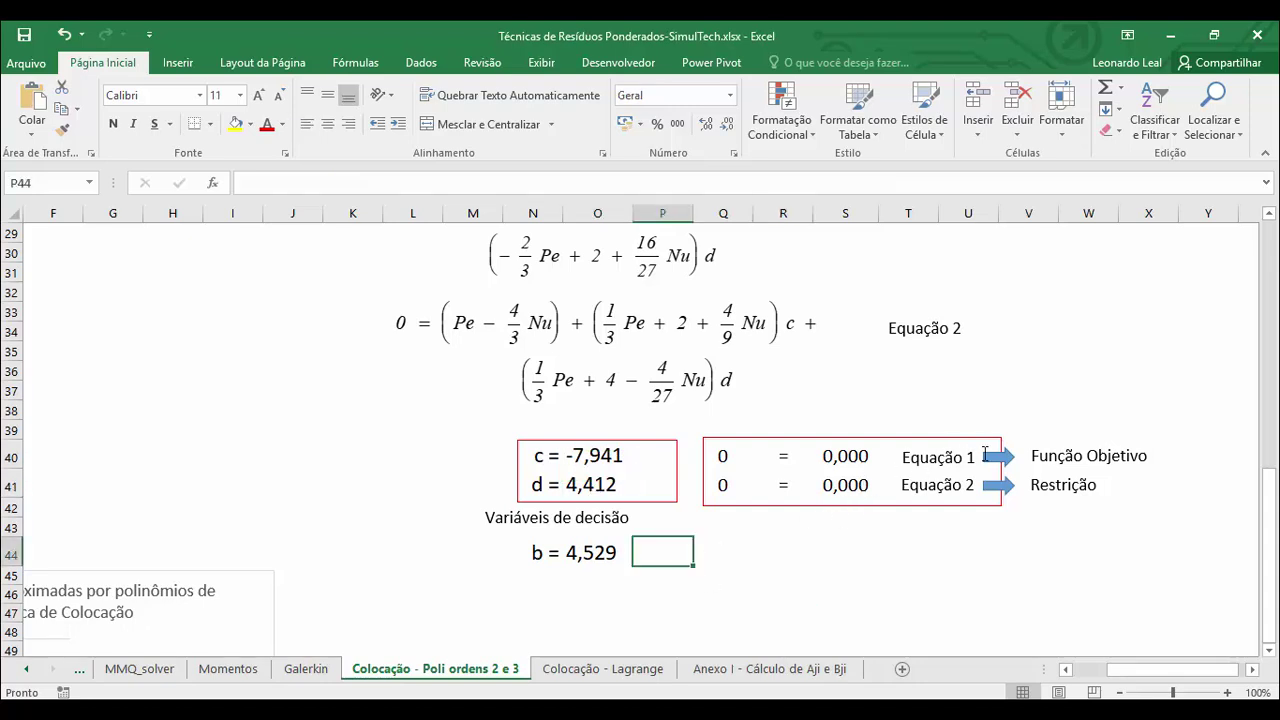
Inspect the formulas for the objective function in S40 and the constraint in S41, comparing them with Equação 1 and Equação 2
click(840, 450)
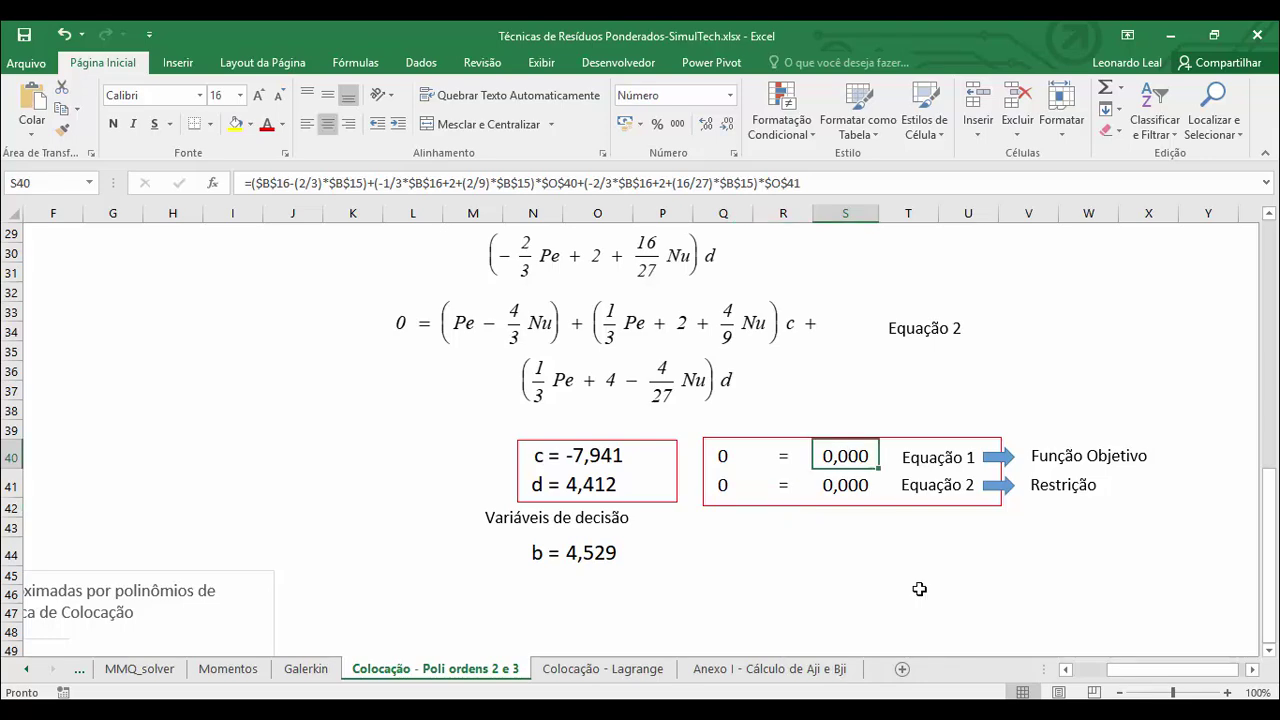
scroll(920, 589, up, 4)
scroll(636, 450, down, 3)
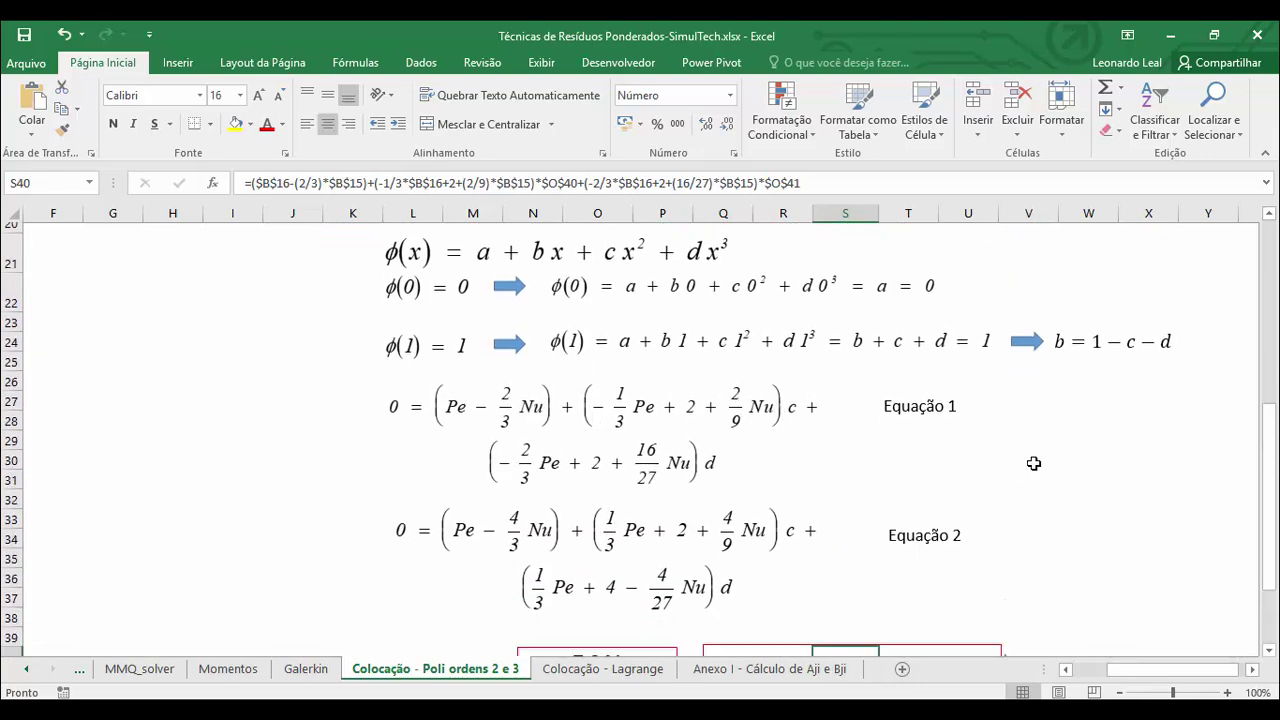
click(908, 572)
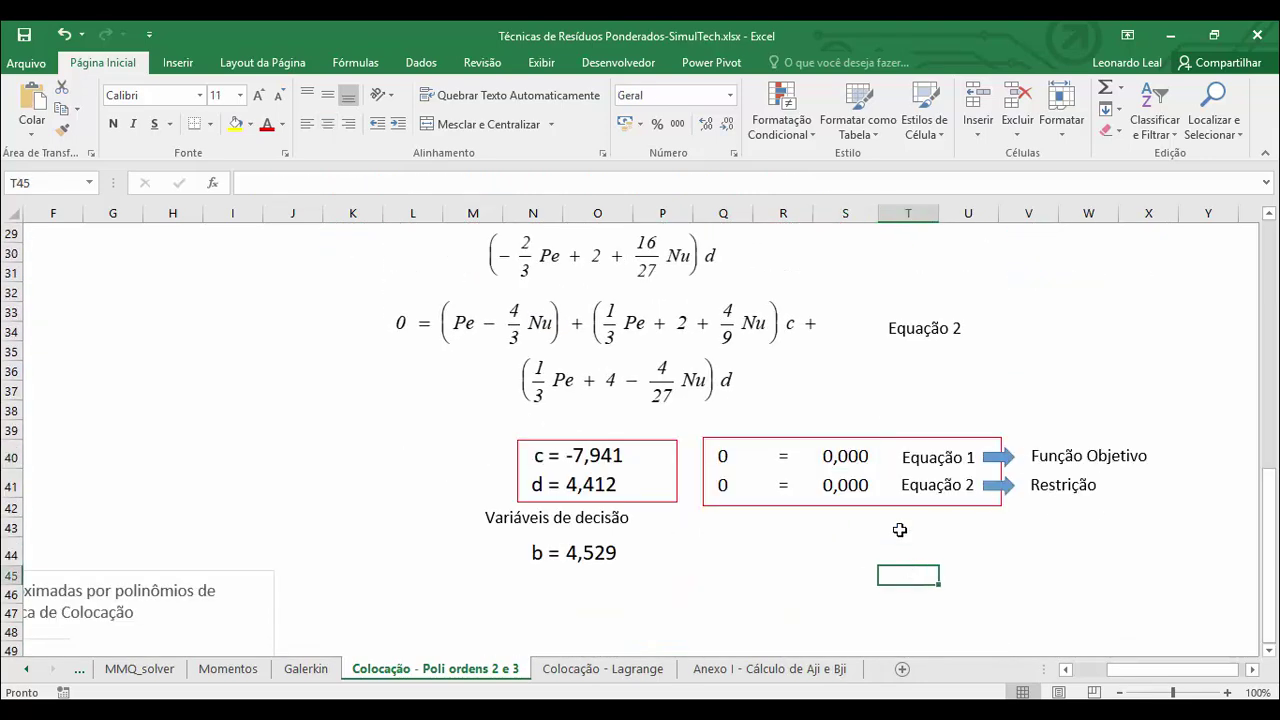
click(845, 485)
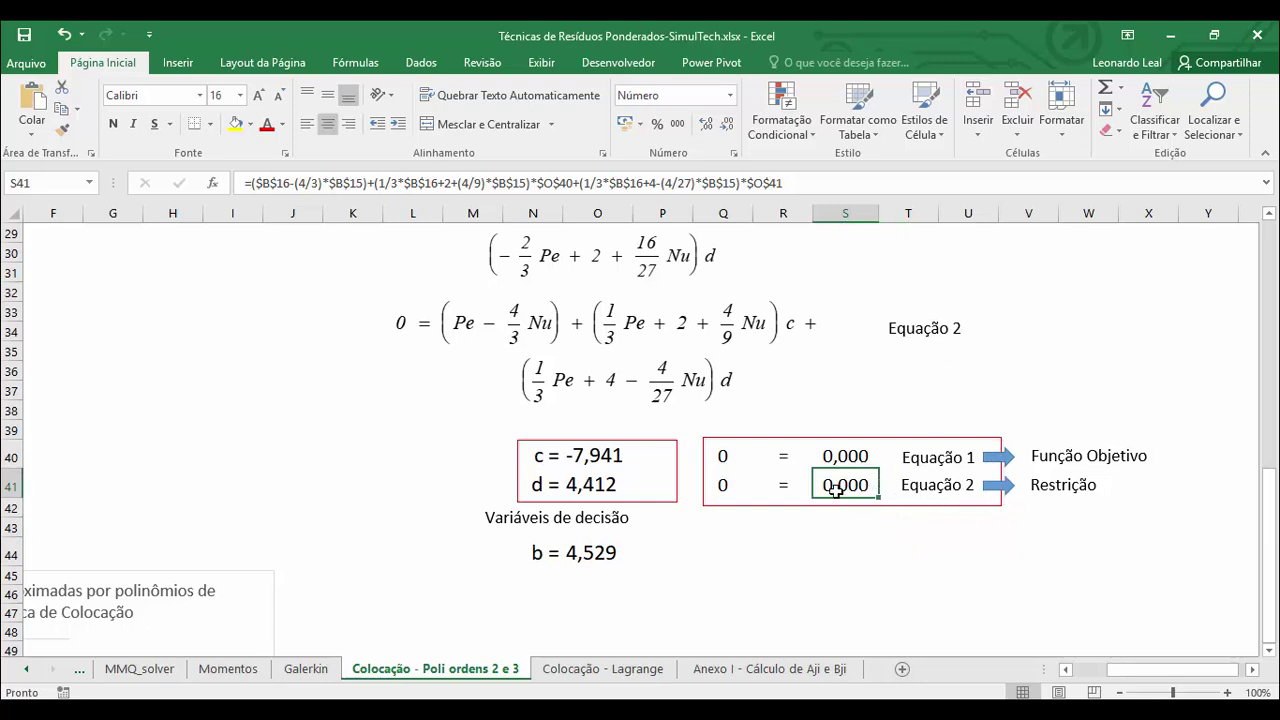
click(742, 484)
scroll(740, 500, up, 2)
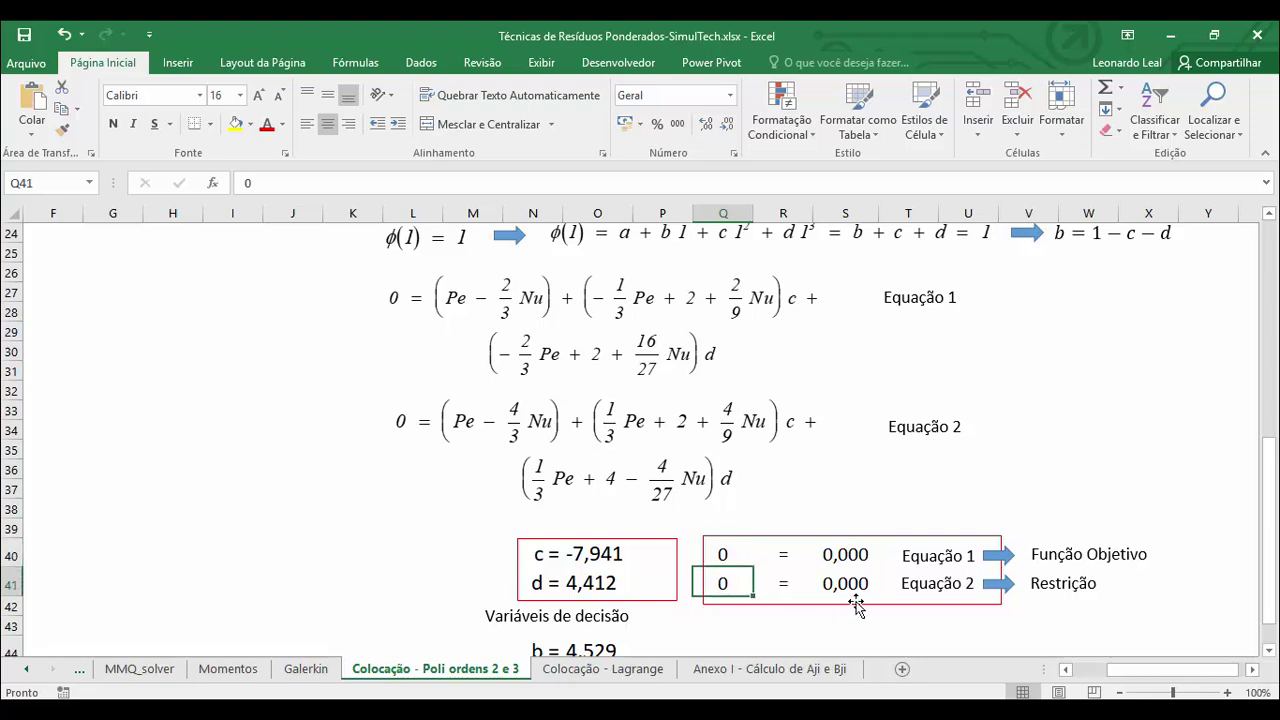
scroll(737, 617, down, 1)
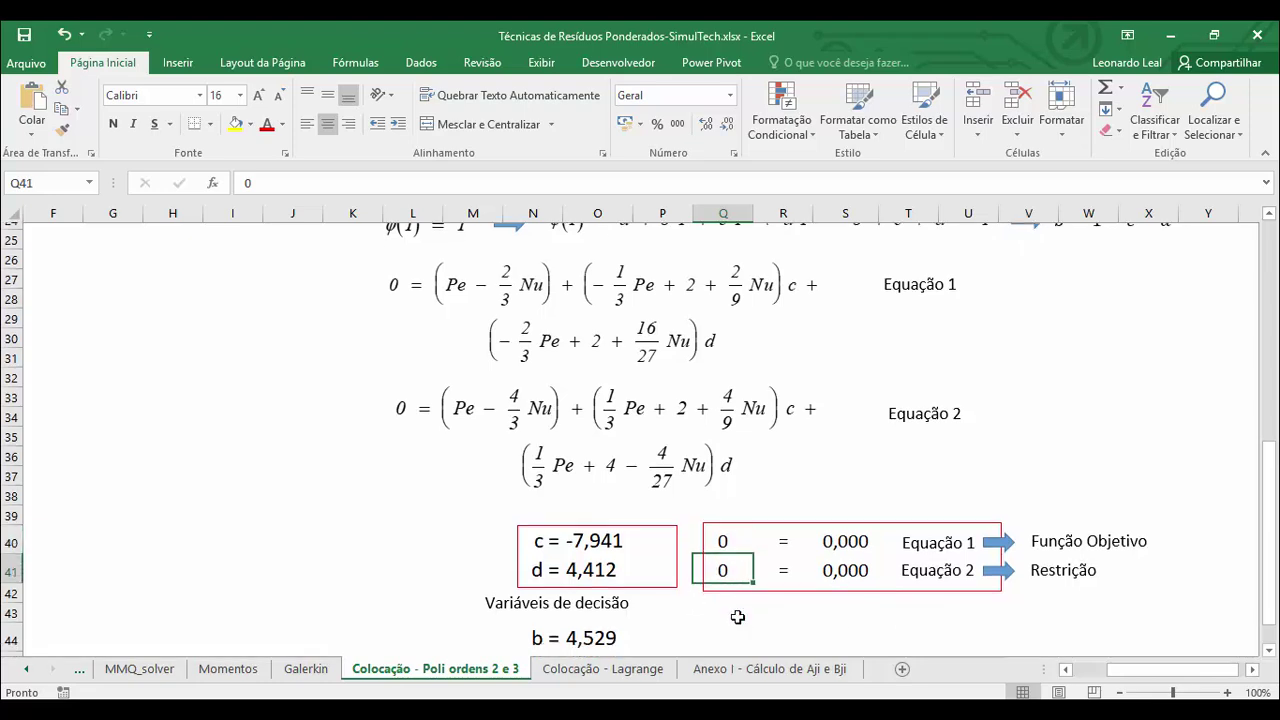
scroll(737, 617, down, 1)
Check decision variables c and d against the two equations, and inspect the formula for coefficient b in O44
click(422, 484)
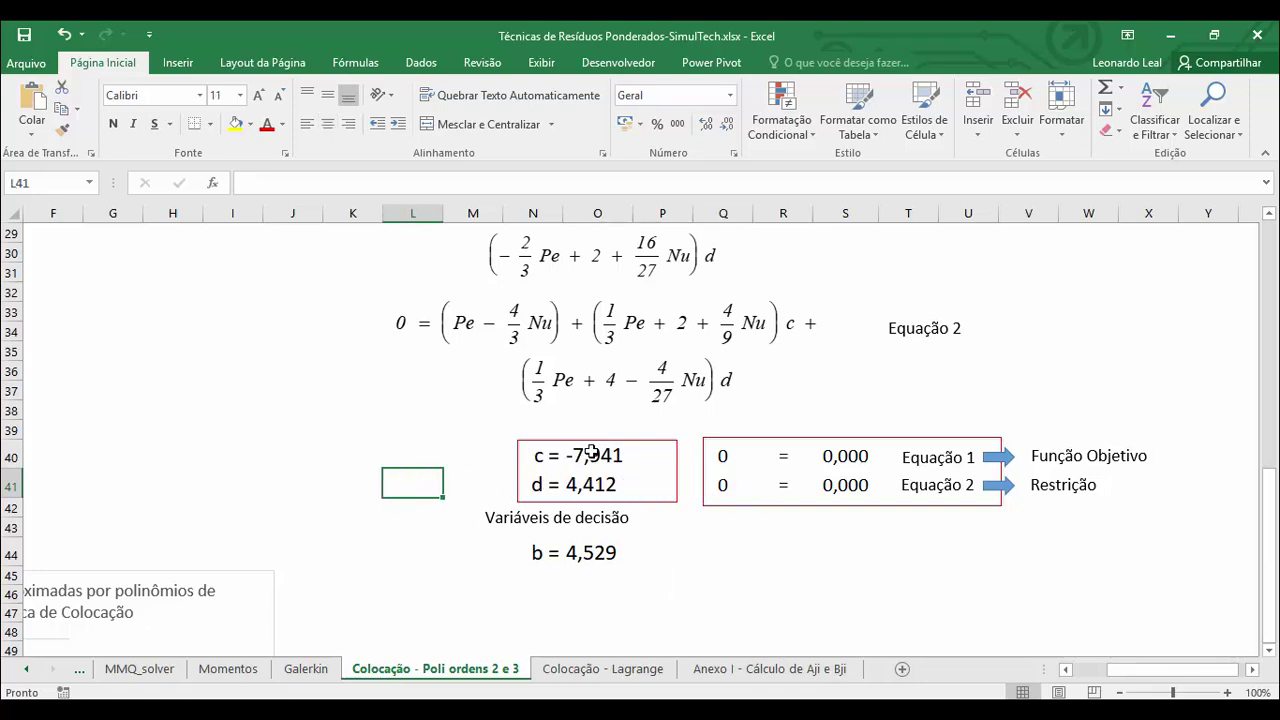
drag(592, 452, 597, 484)
scroll(829, 416, up, 2)
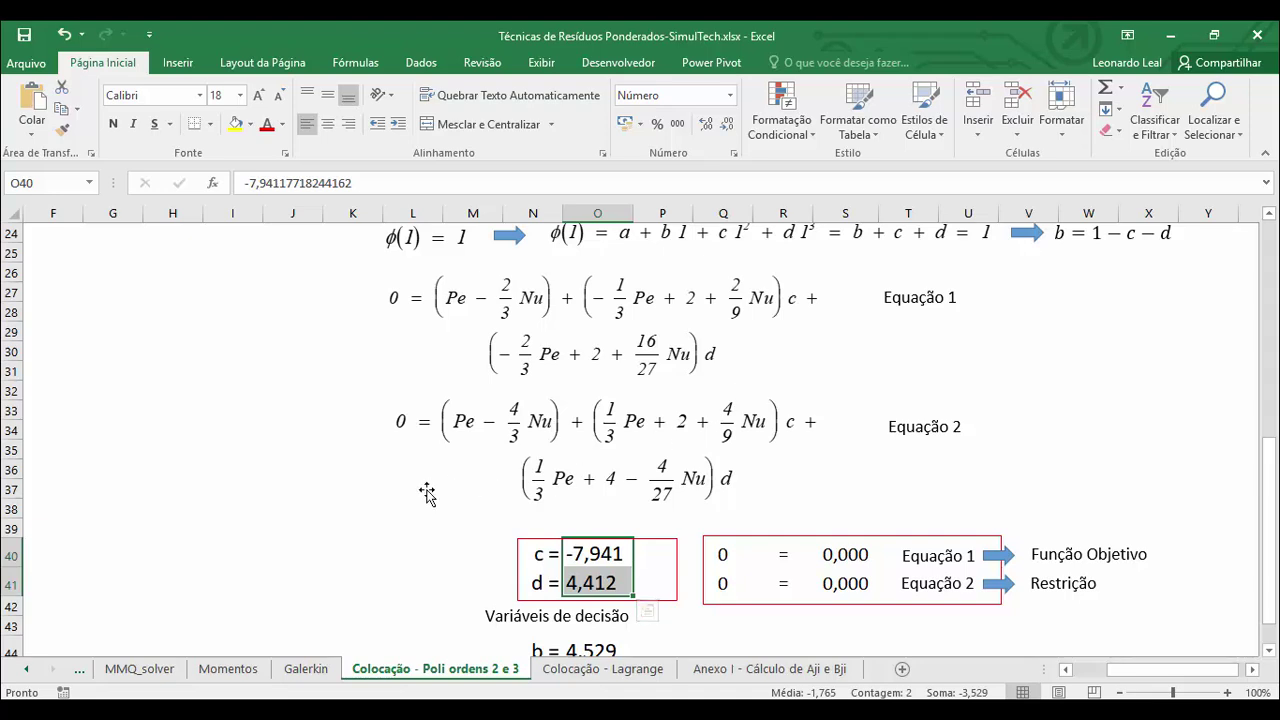
click(366, 511)
scroll(479, 497, down, 2)
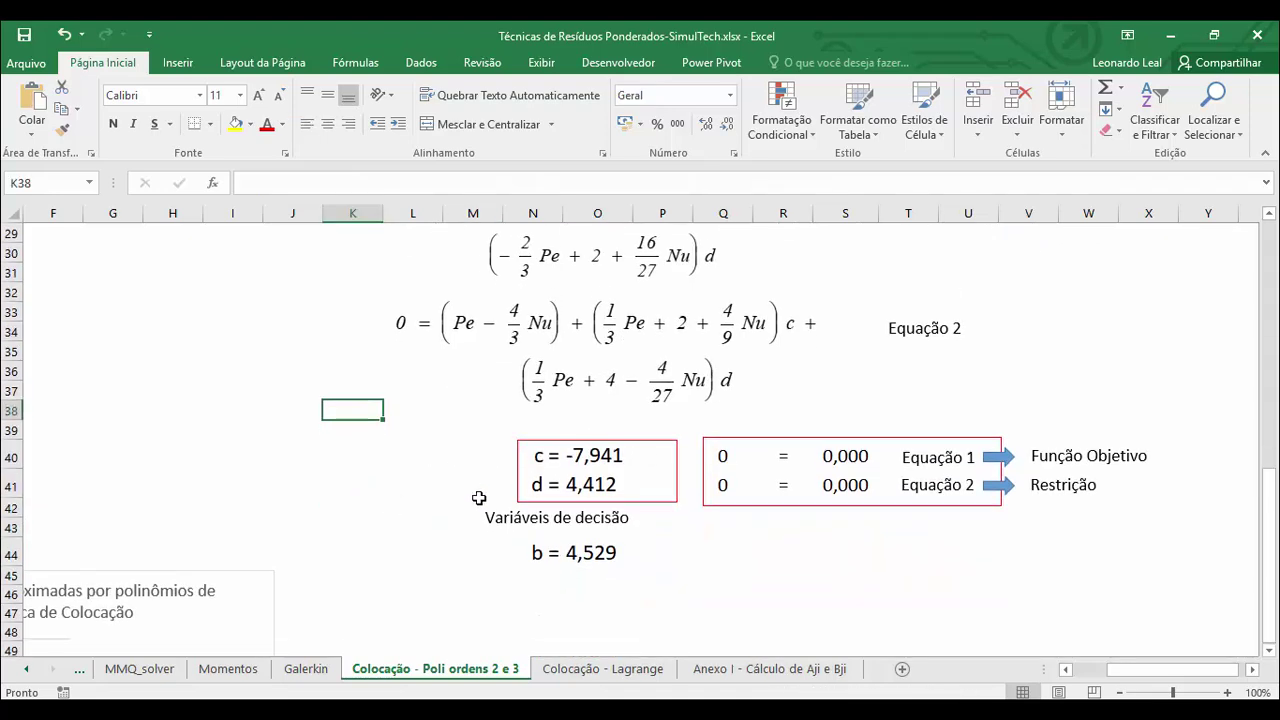
click(602, 455)
click(598, 482)
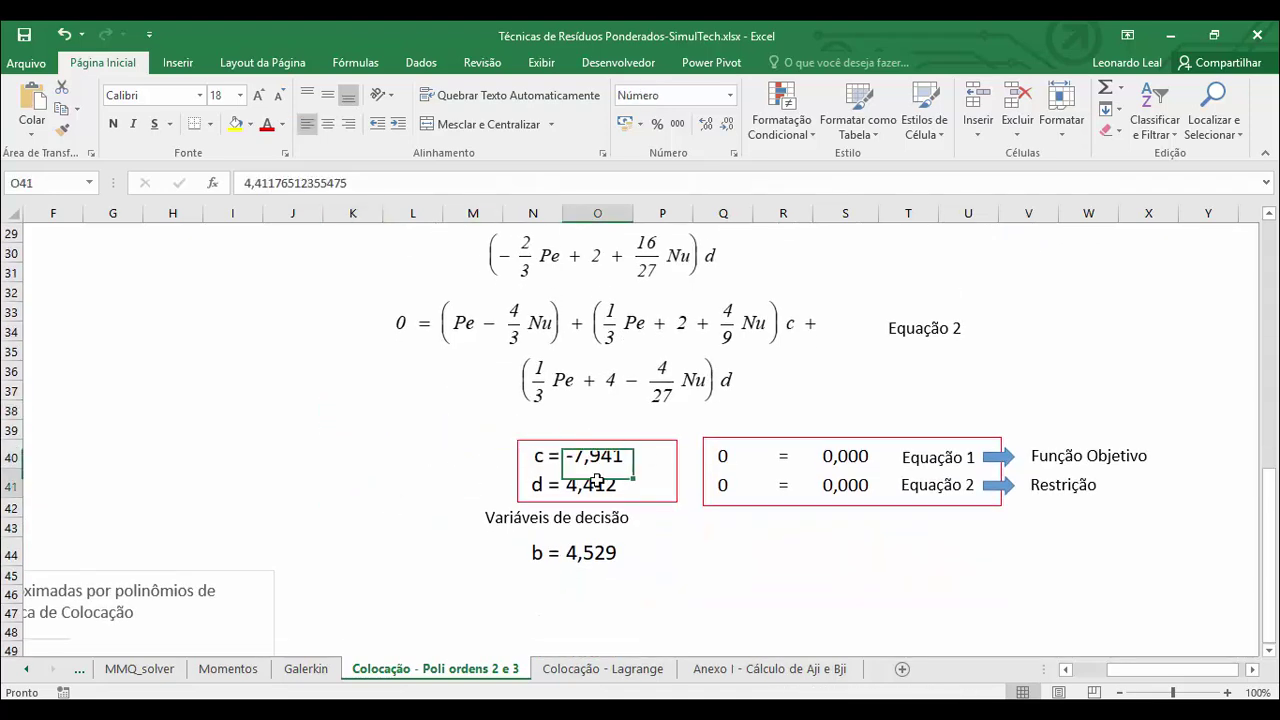
click(595, 552)
scroll(736, 581, up, 3)
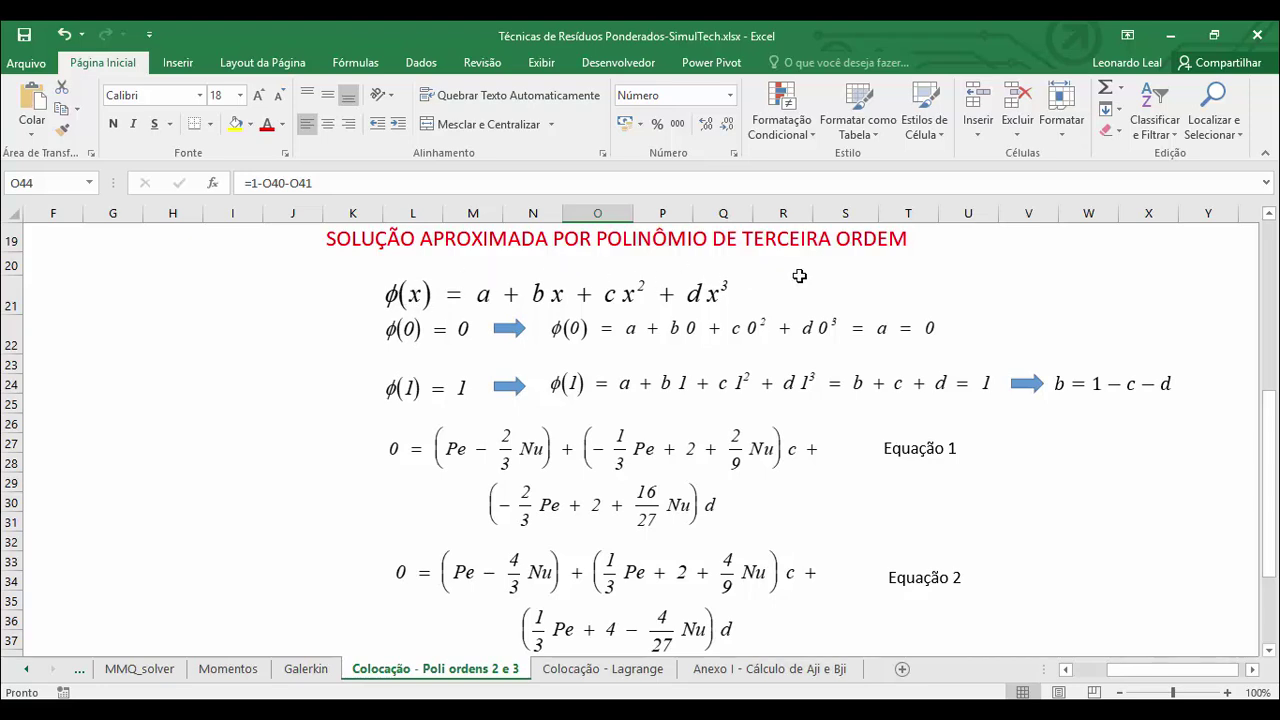
Examine the cubic polynomial equation and its boundary conditions φ(0) = 0 and φ(1) = 1
click(845, 292)
click(648, 290)
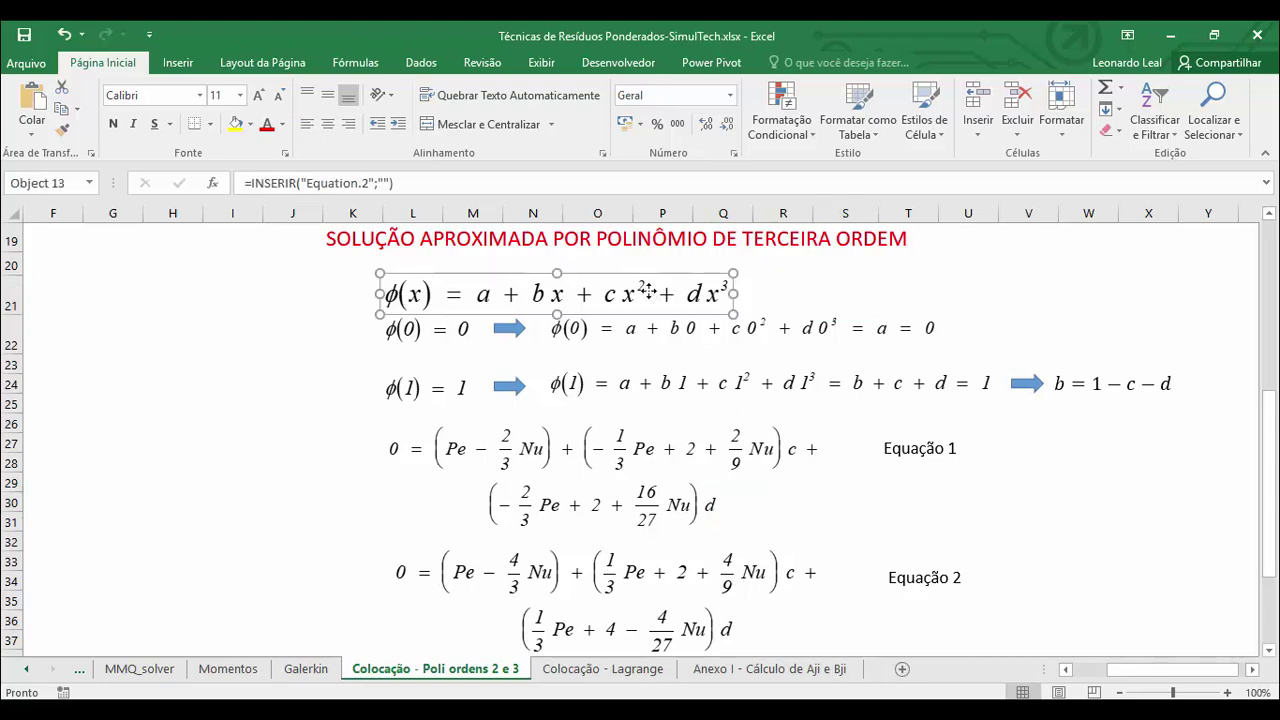
click(815, 282)
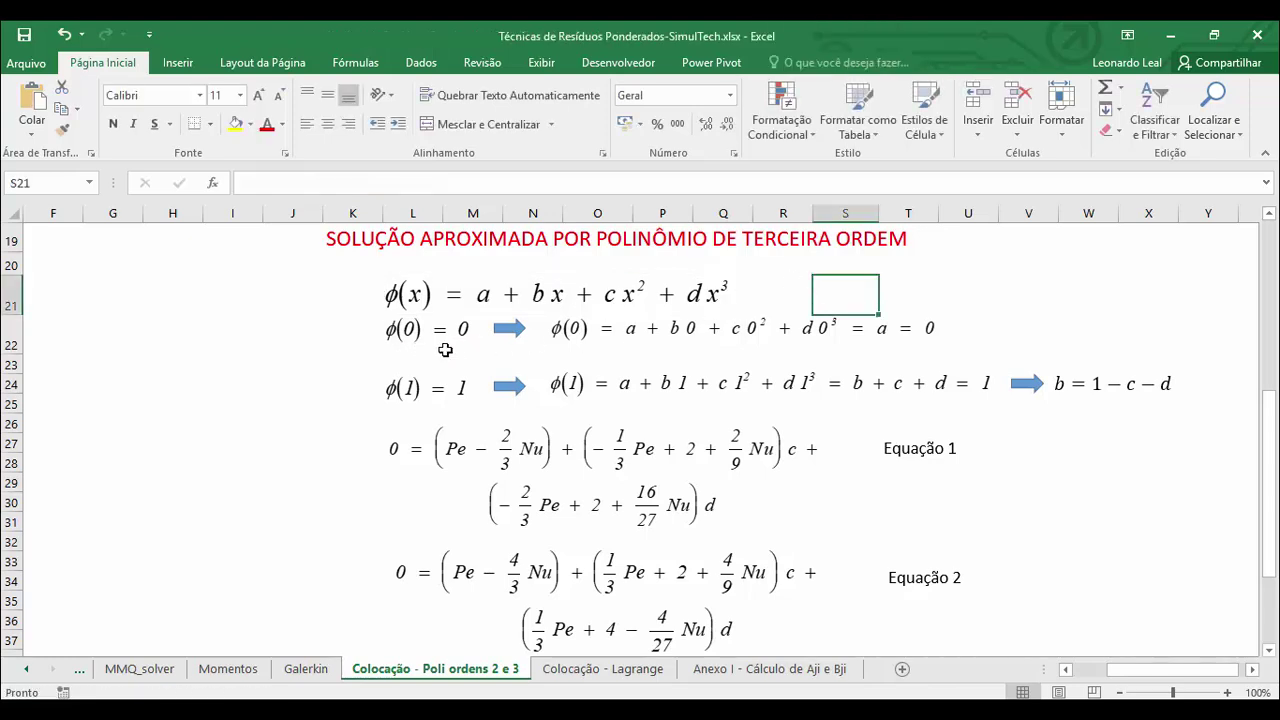
click(1020, 292)
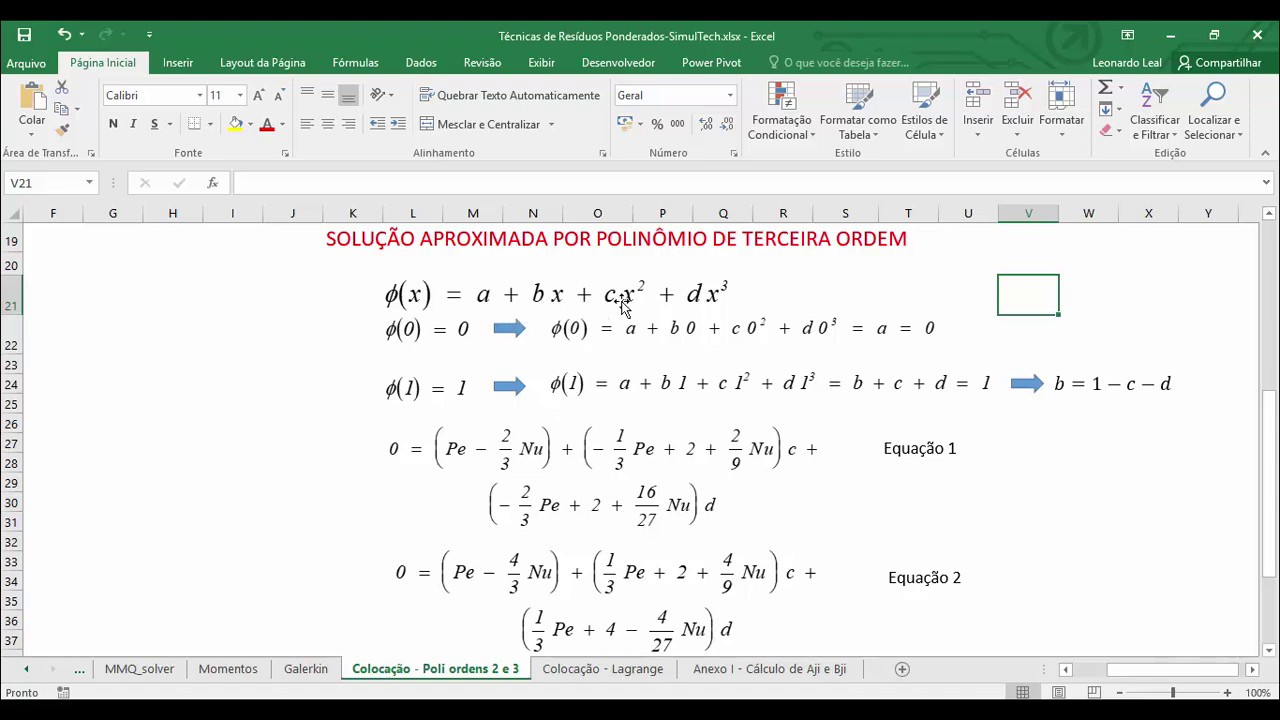
click(1088, 423)
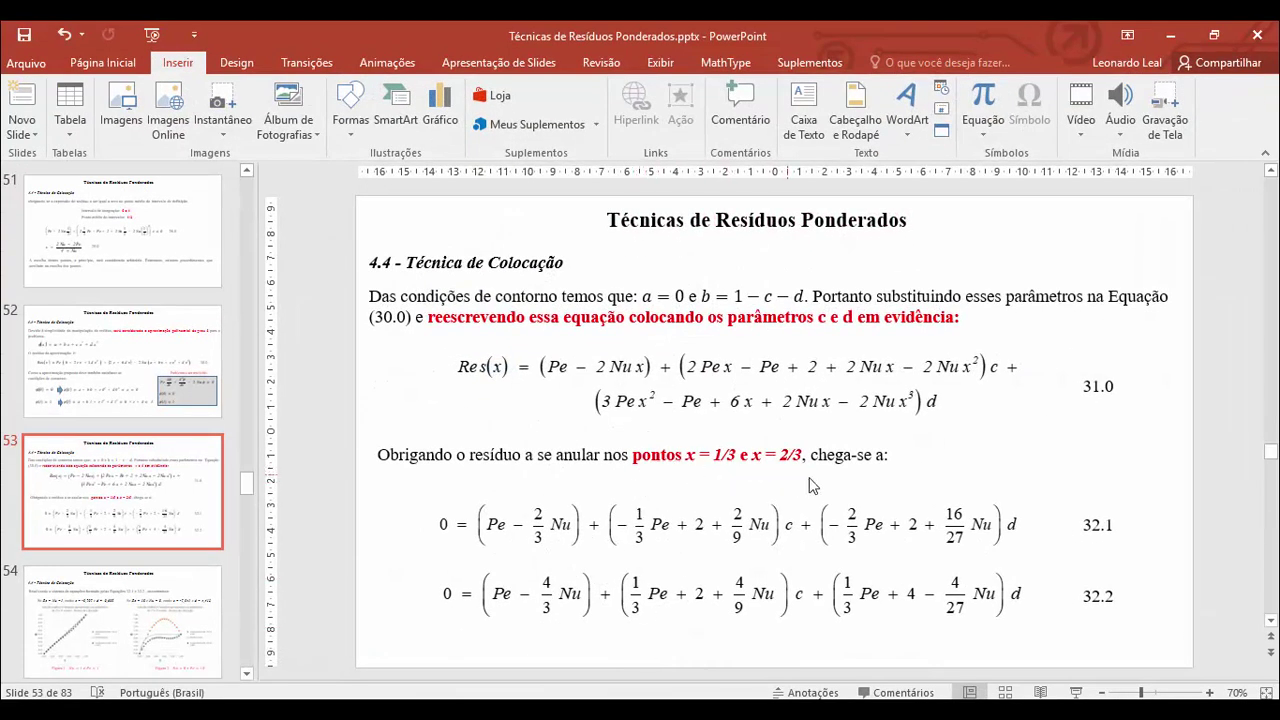
Examine equations 32.1 and 32.2 on slide 53 of the PowerPoint presentation, and return to the Excel workbook
click(550, 540)
shift+click(565, 592)
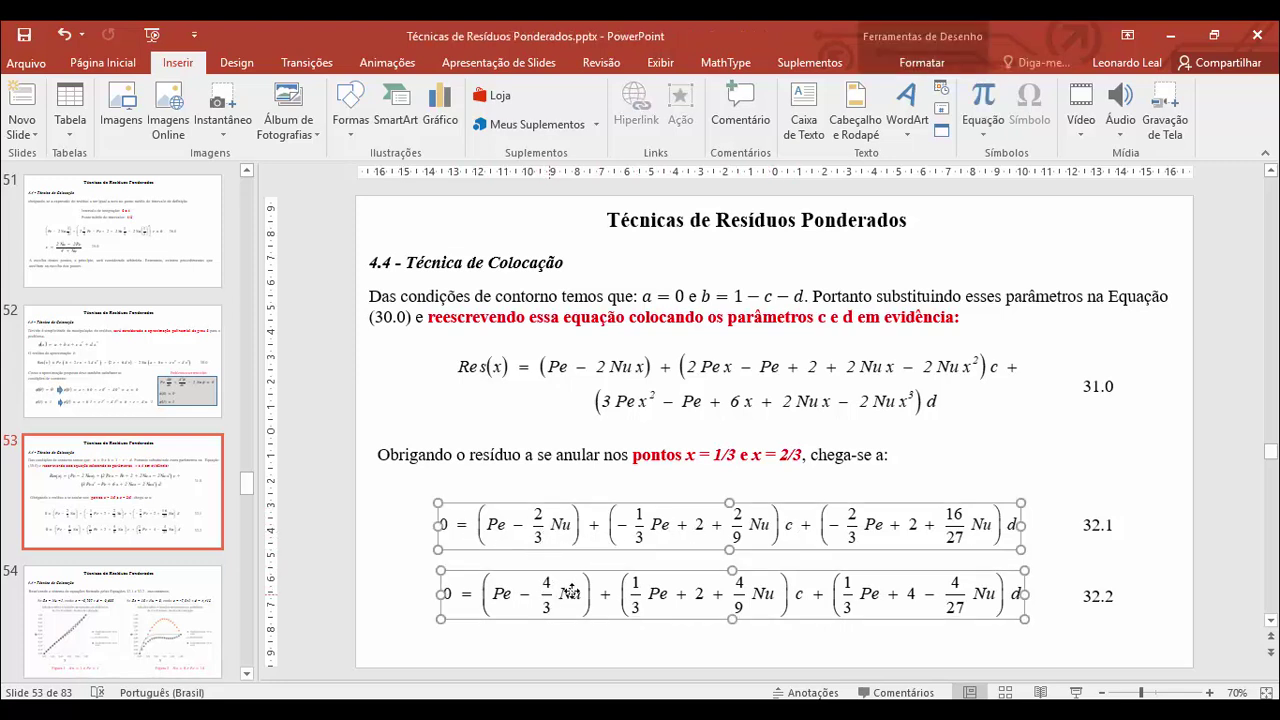
key(Escape)
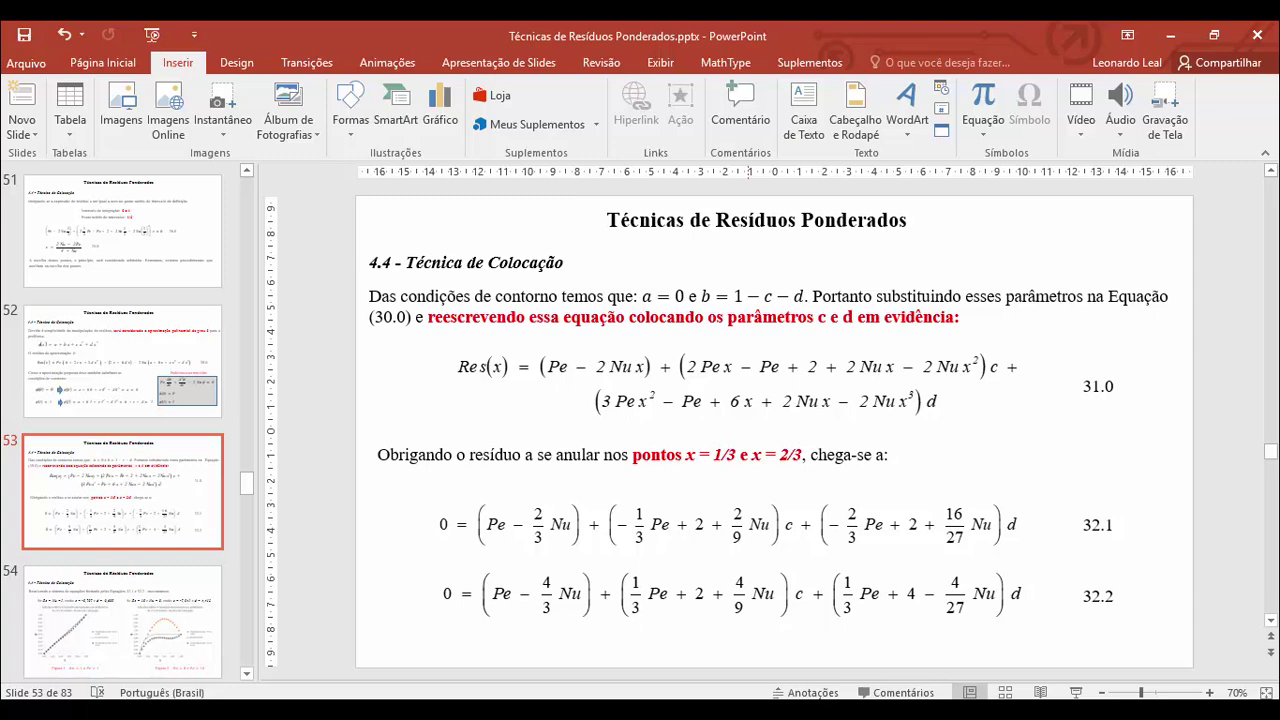
key(alt+Tab)
Compare the Equação 1 object with the slide's equations and inspect the cells of coefficients c and d that solve the system
click(567, 465)
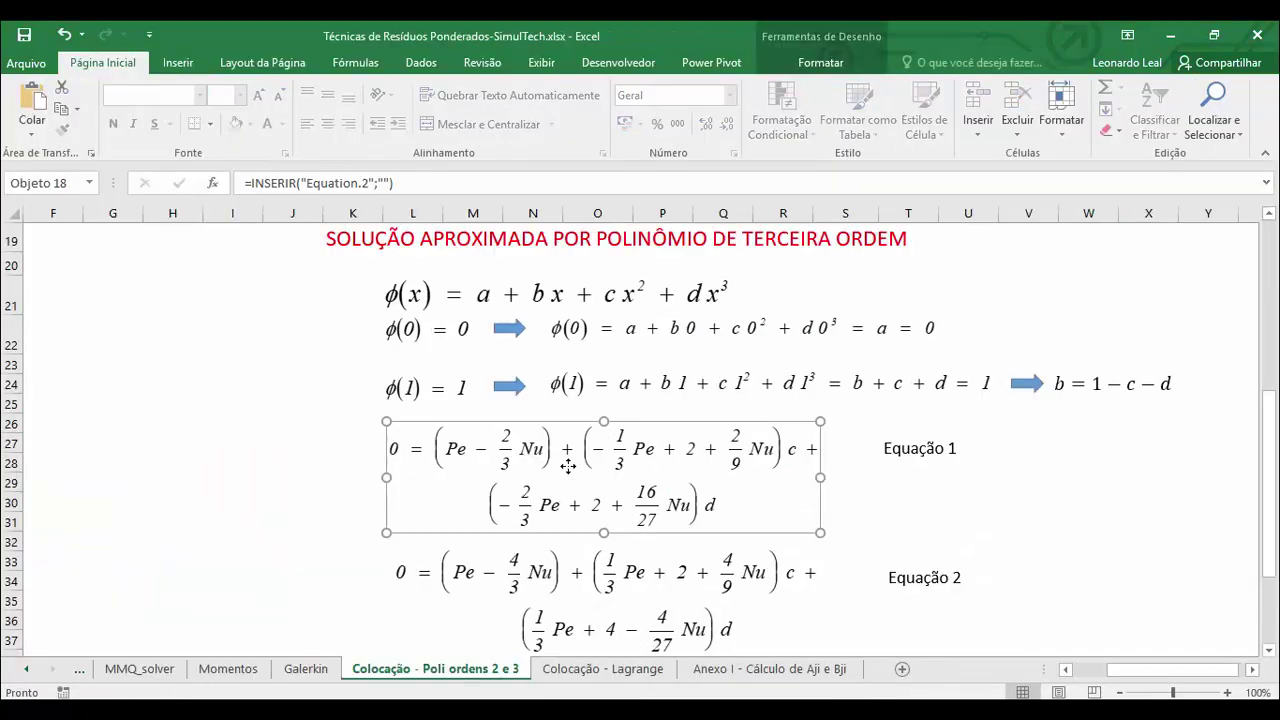
scroll(567, 465, down, 2)
click(906, 488)
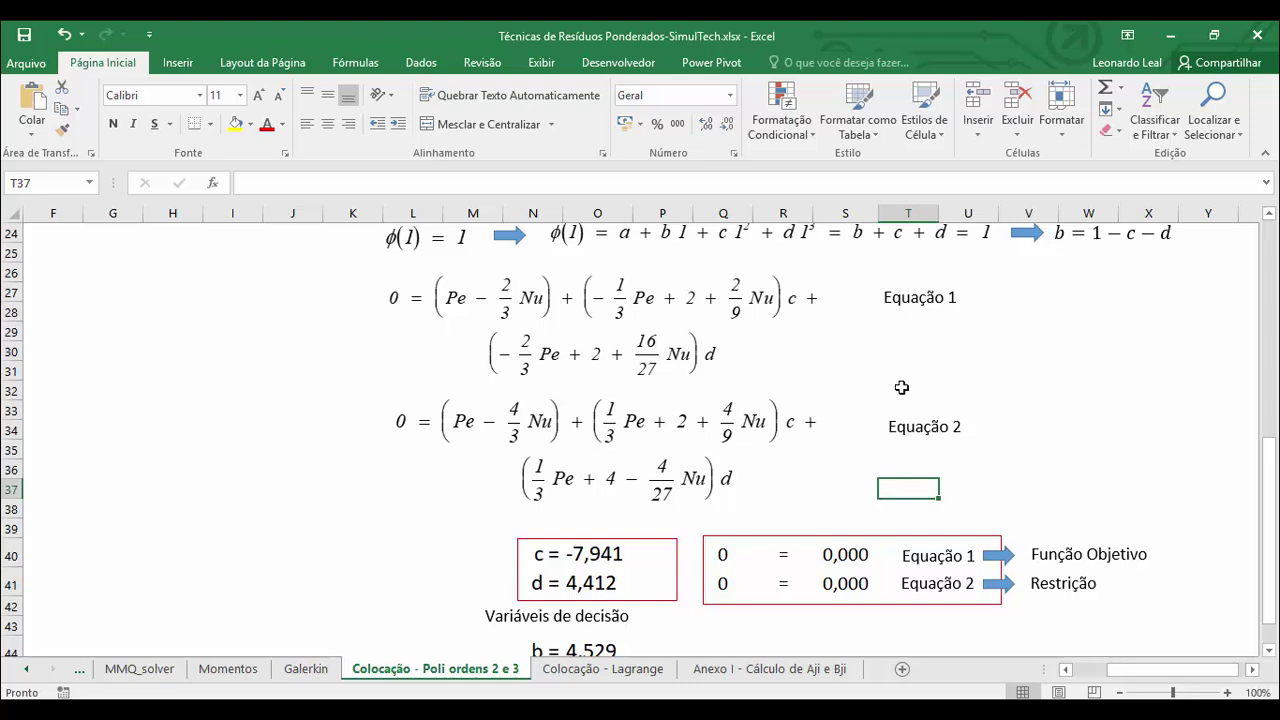
click(594, 553)
click(590, 582)
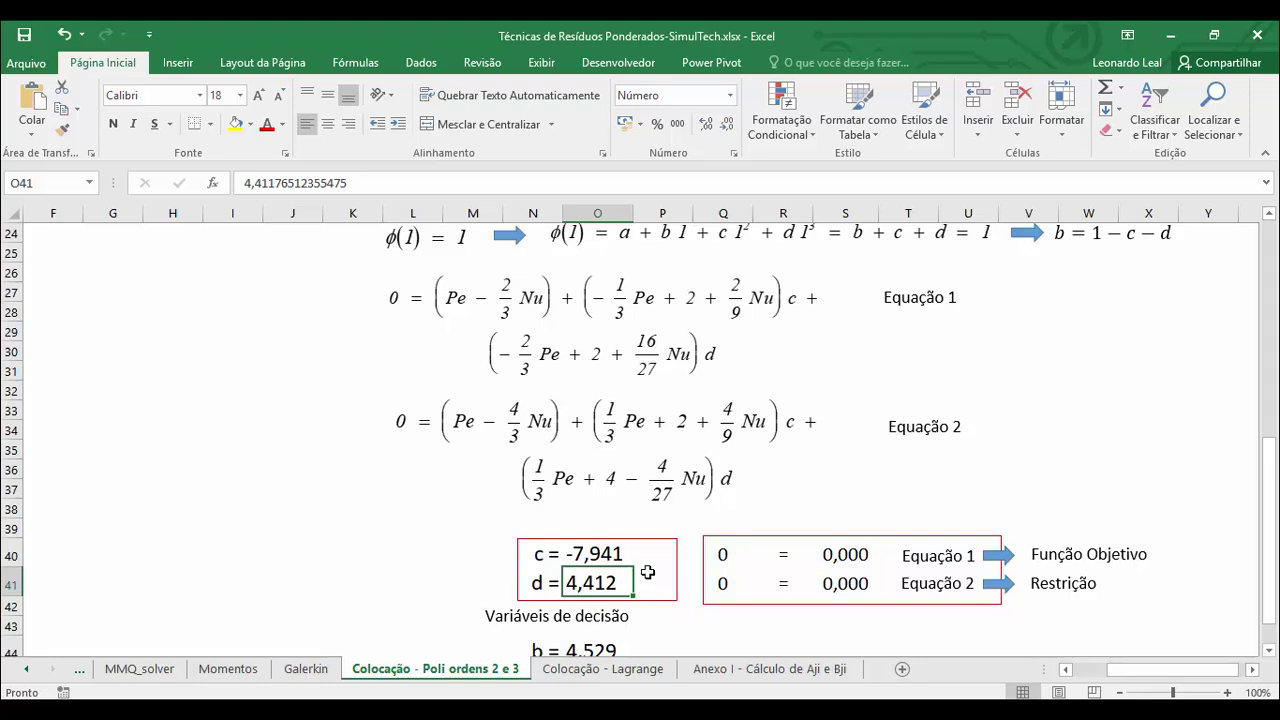
Set both parameters Nu and Pe to 1 in cells B15 and B16
scroll(648, 570, down, 1)
scroll(648, 570, down, 1)
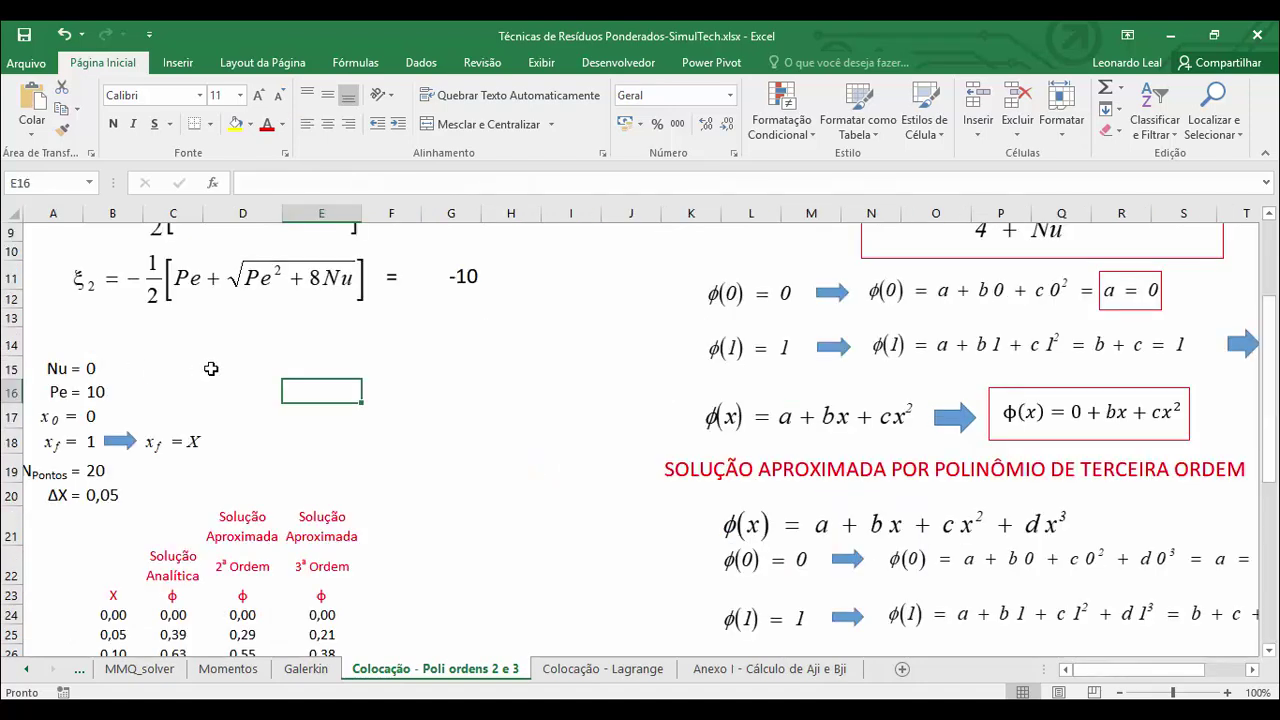
key(Left)
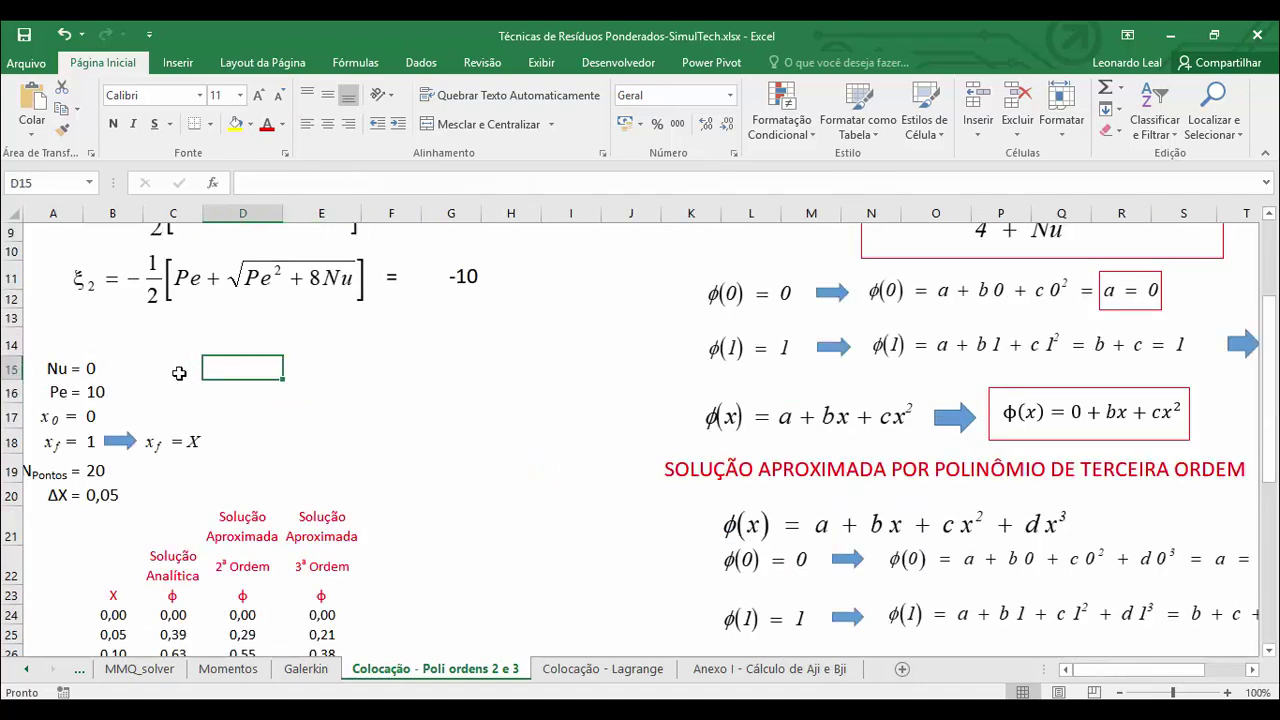
click(89, 367)
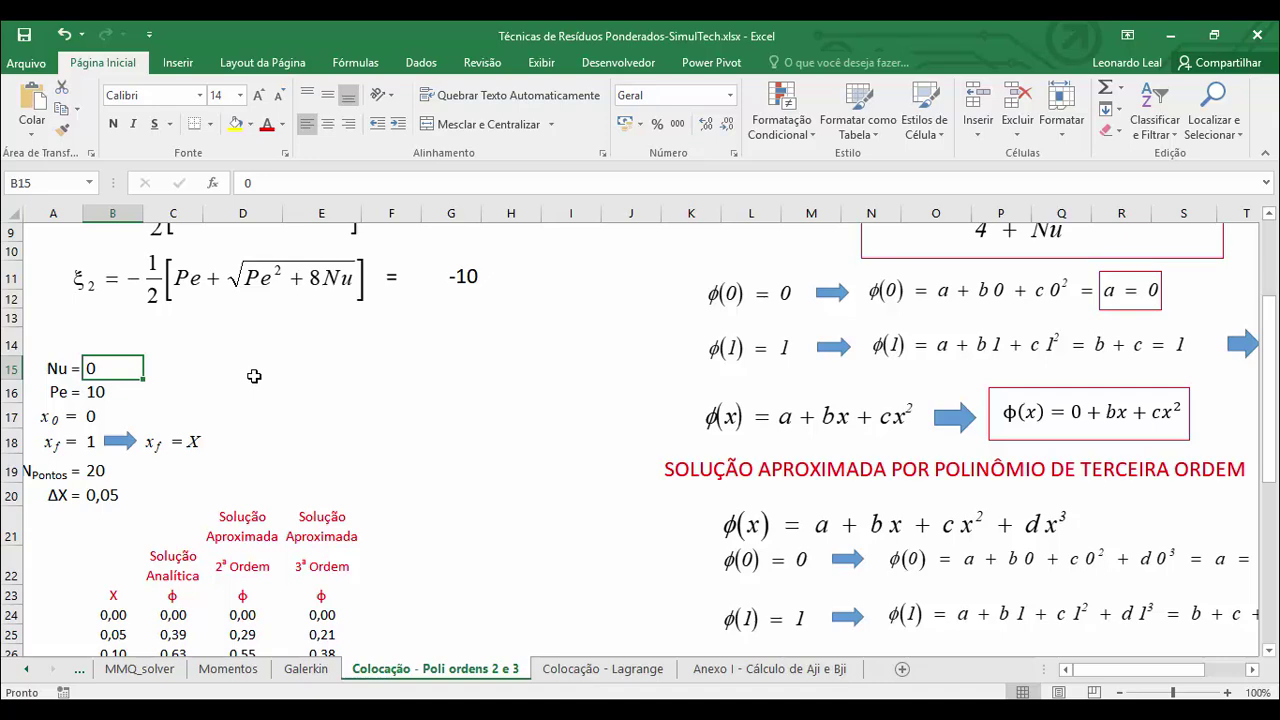
text(1)
key(Return)
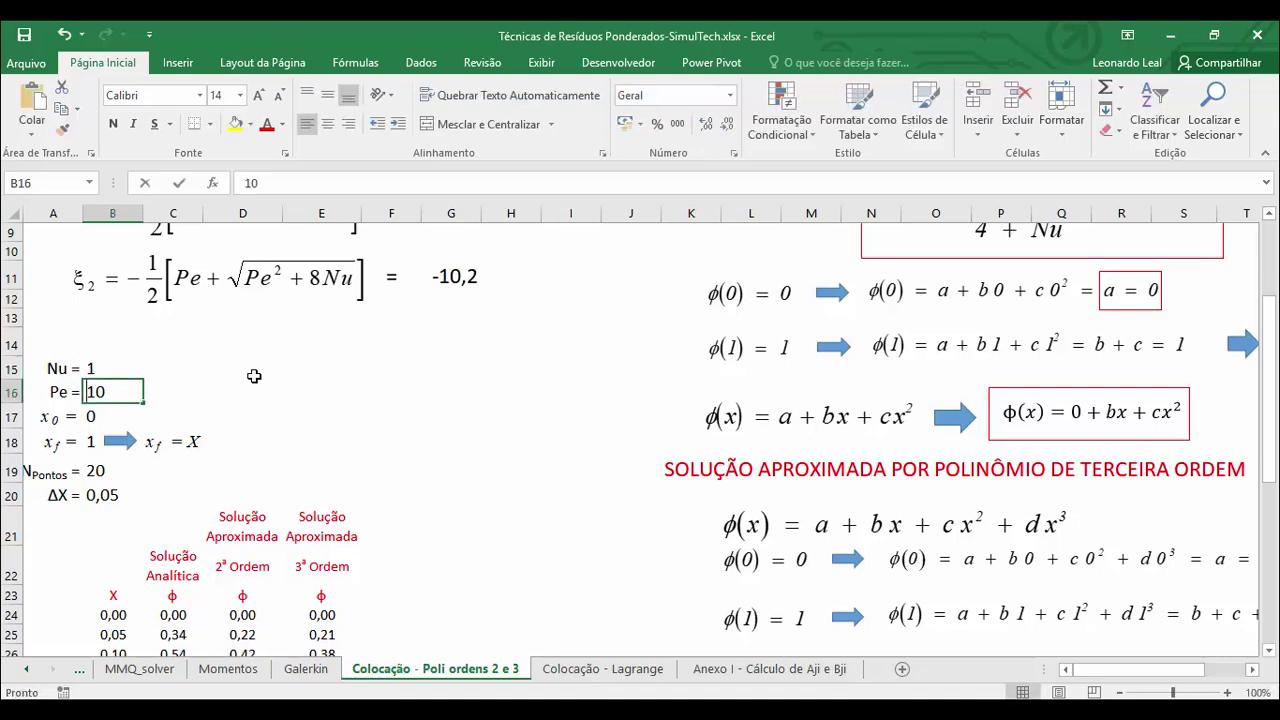
text(1)
key(Return)
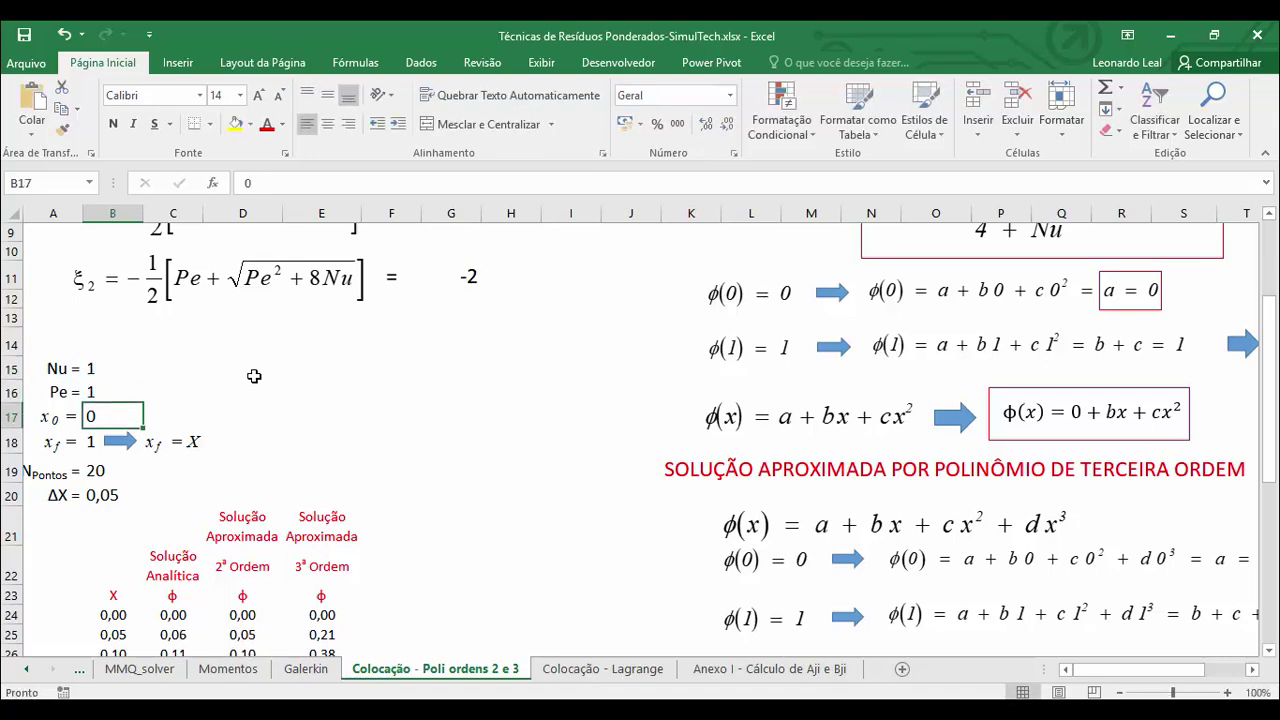
Move the chart comparing analytical and approximate solutions so it spans columns E to N
scroll(254, 376, down, 12)
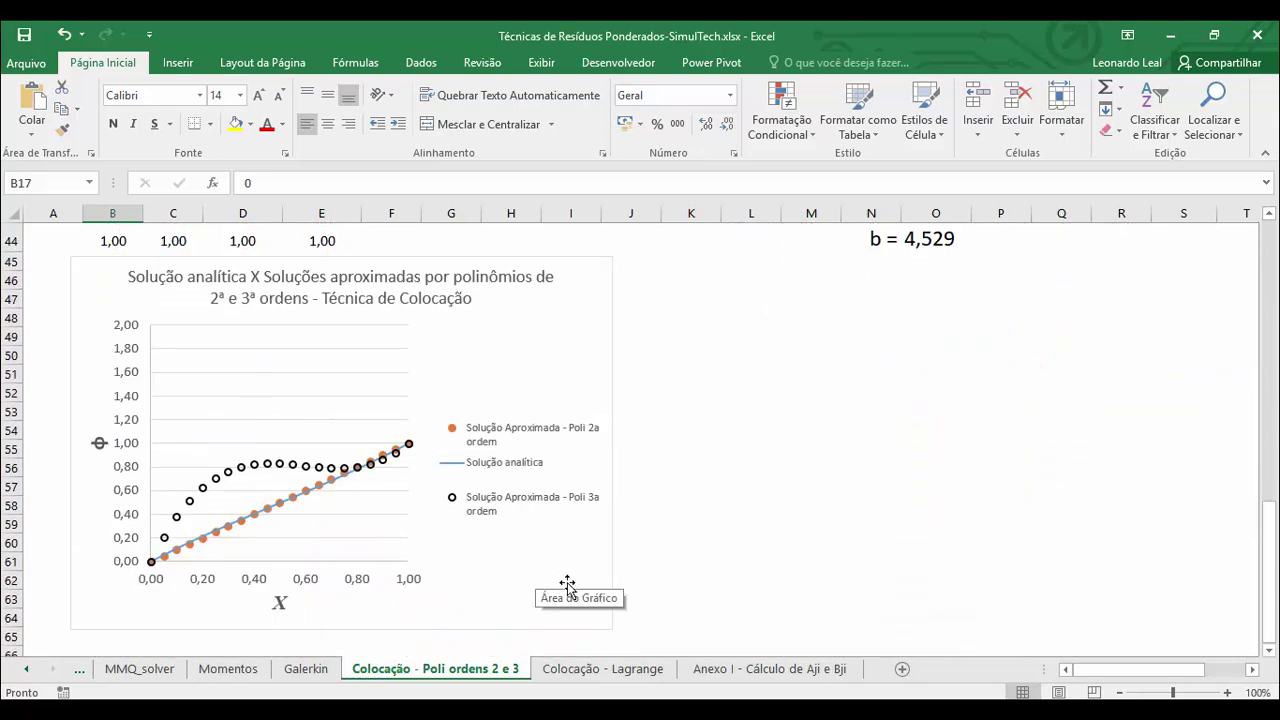
mouse_move(624, 561)
mouse_down()
mouse_move(777, 534)
mouse_move(875, 562)
mouse_up()
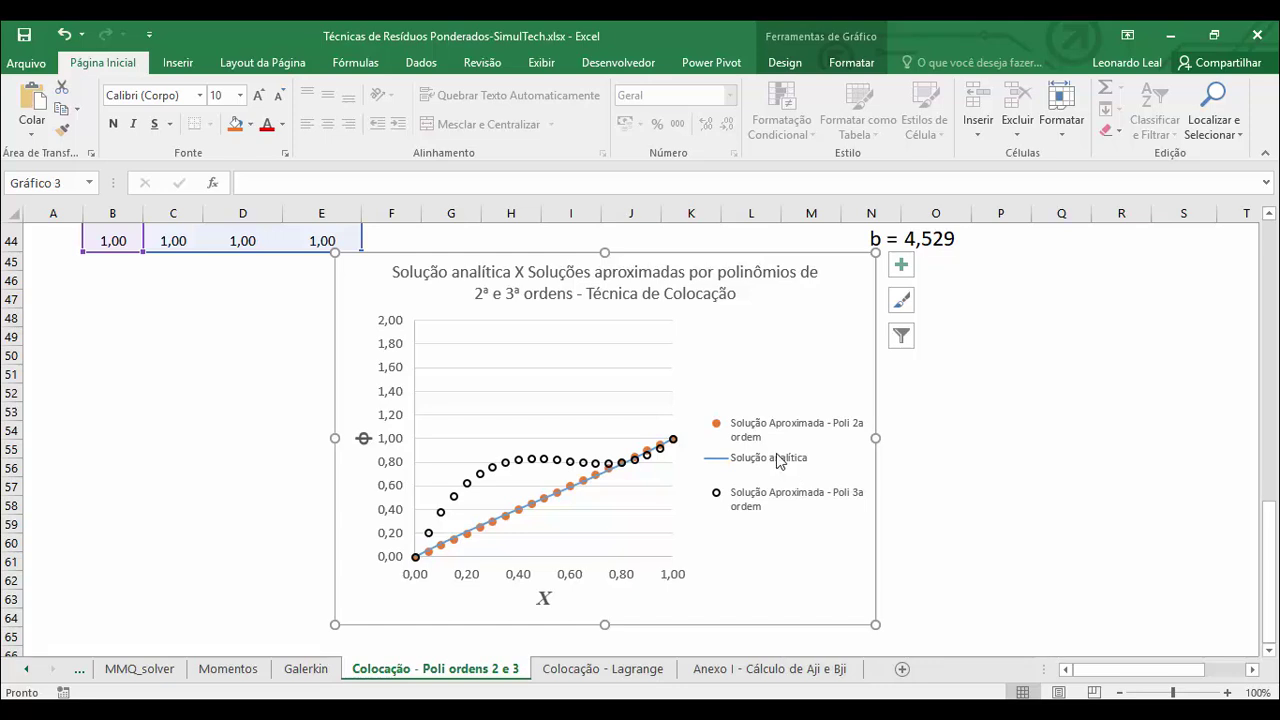
click(935, 432)
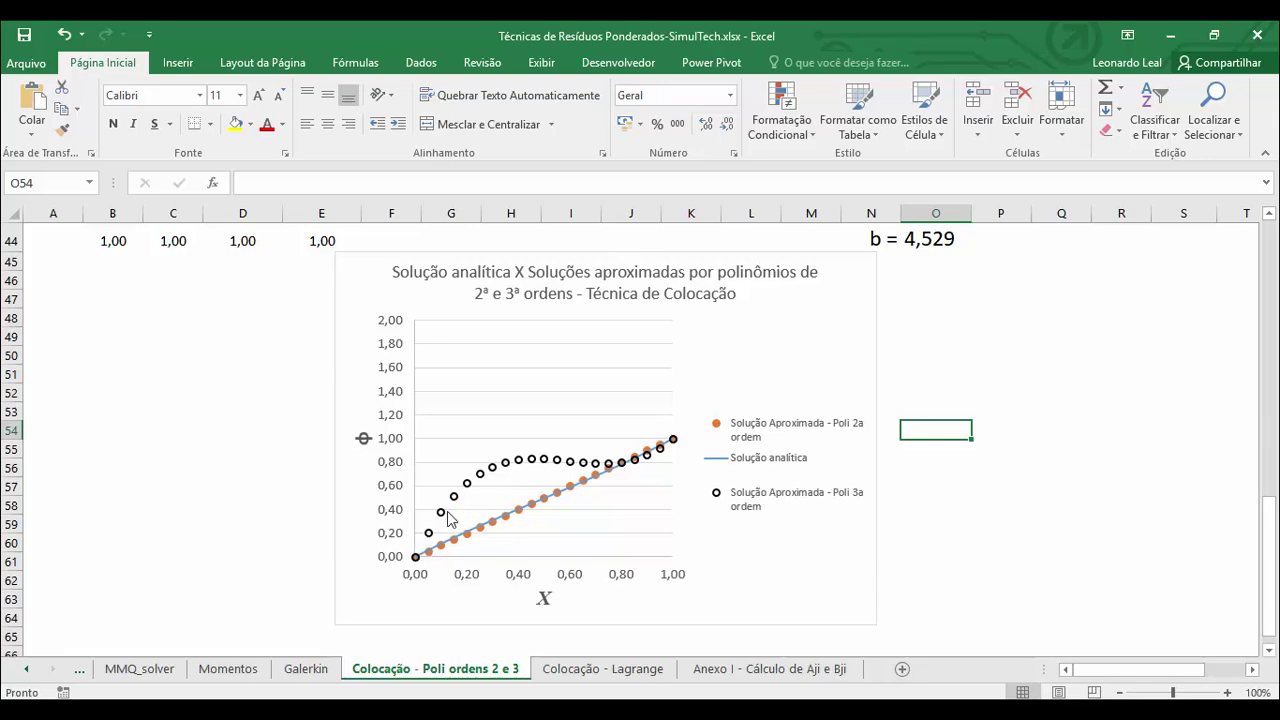
Check the results of Equação 1 and Equação 2 for the current coefficients, and open Solver
scroll(975, 419, up, 3)
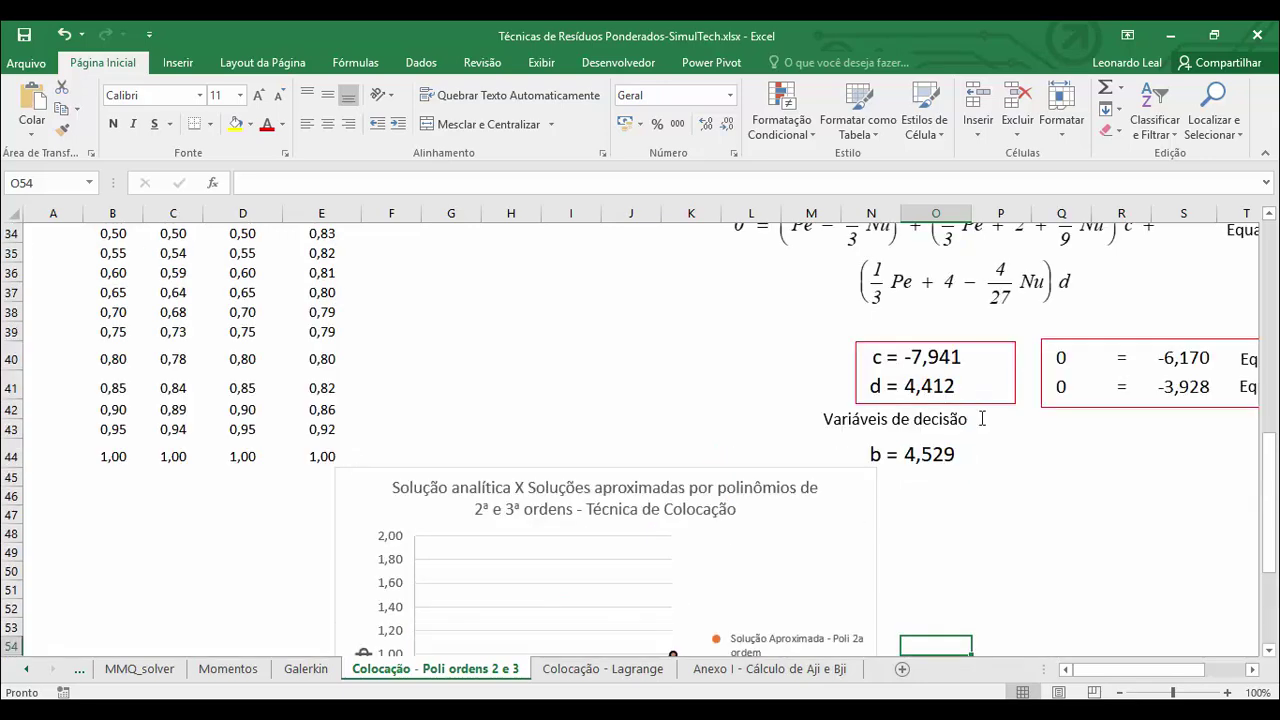
scroll(983, 418, down, 2)
drag(1115, 670, 1138, 672)
scroll(1011, 526, up, 2)
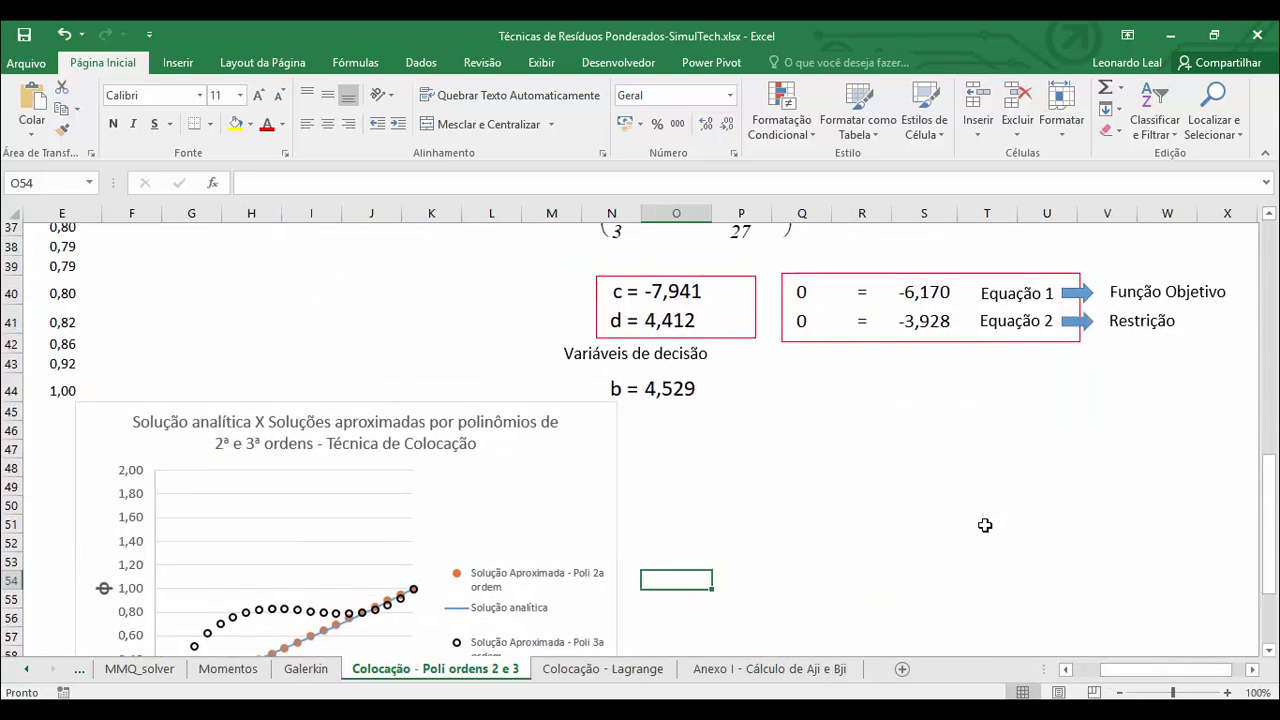
click(421, 62)
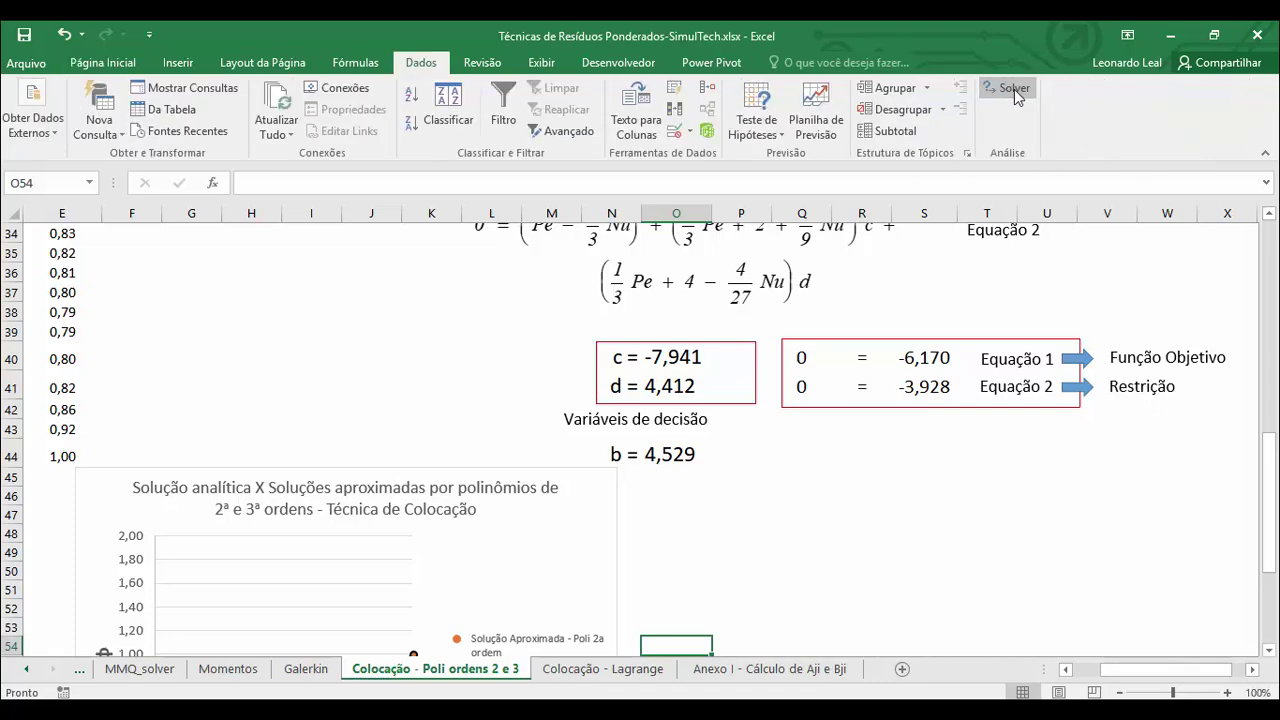
click(1005, 87)
drag(888, 160, 232, 230)
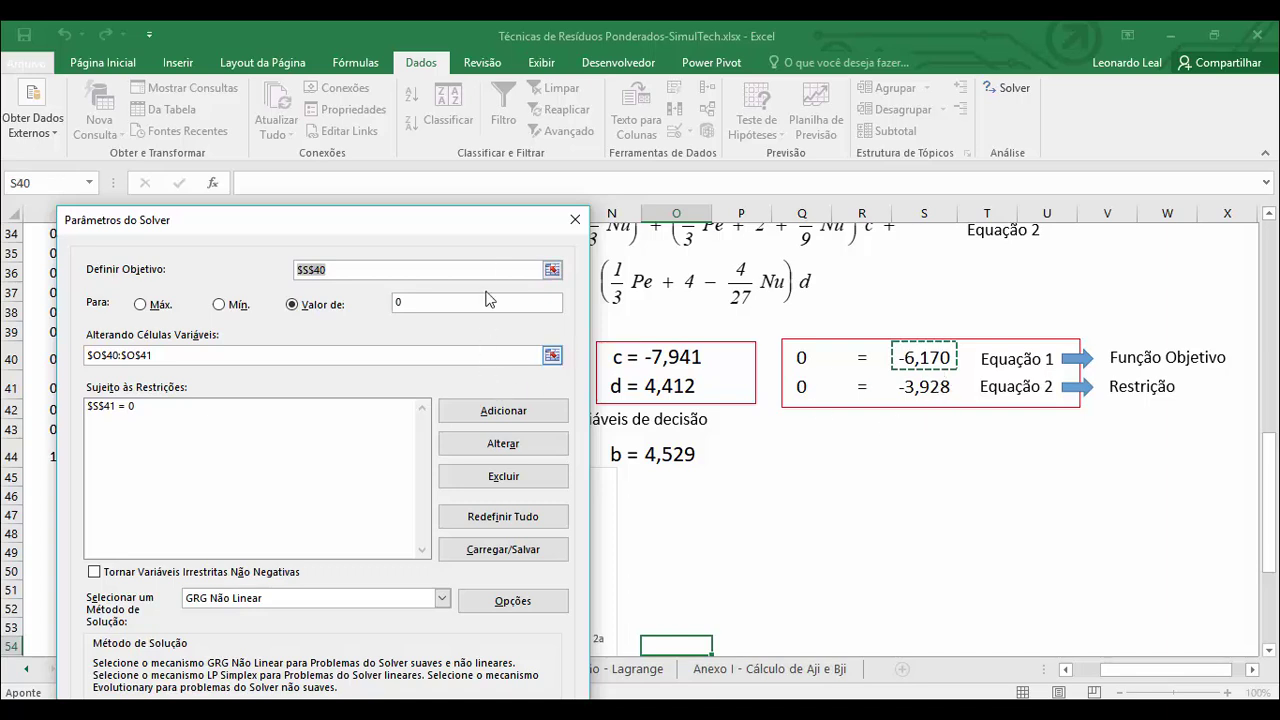
Specify S40 as the Solver objective with target value 0, and O40:O41 as the variable cells
click(552, 270)
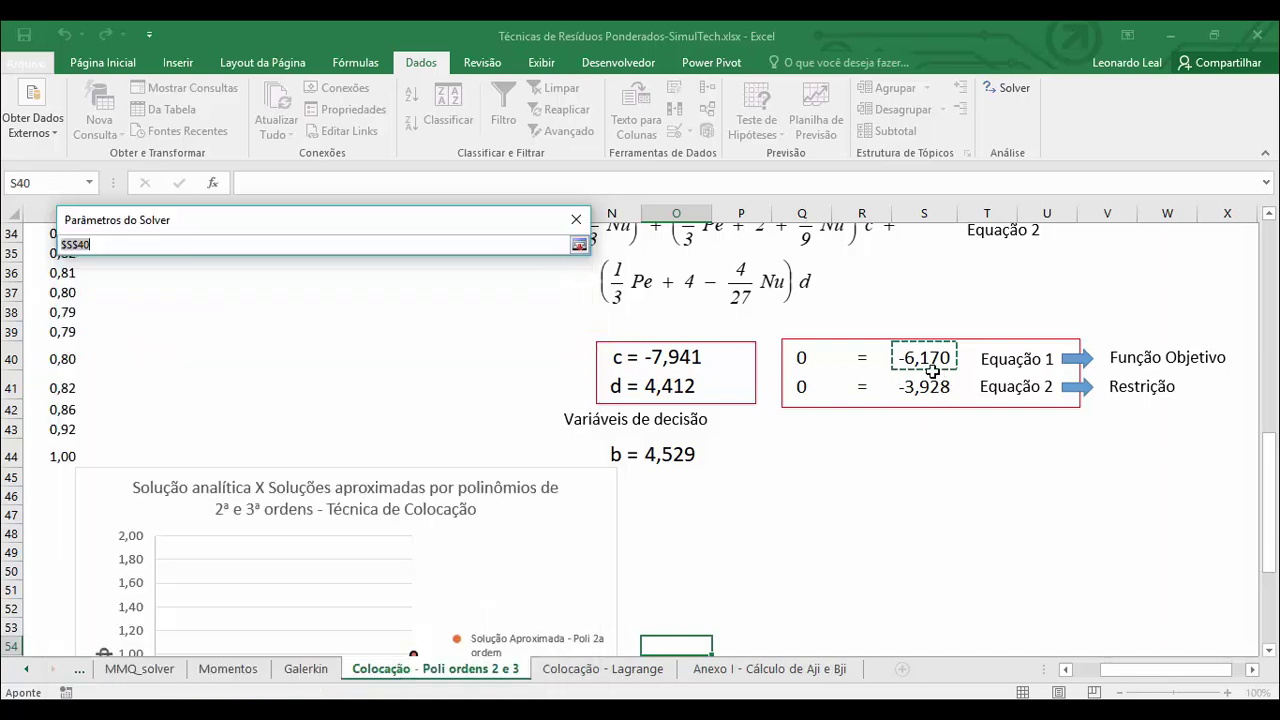
click(928, 362)
click(578, 245)
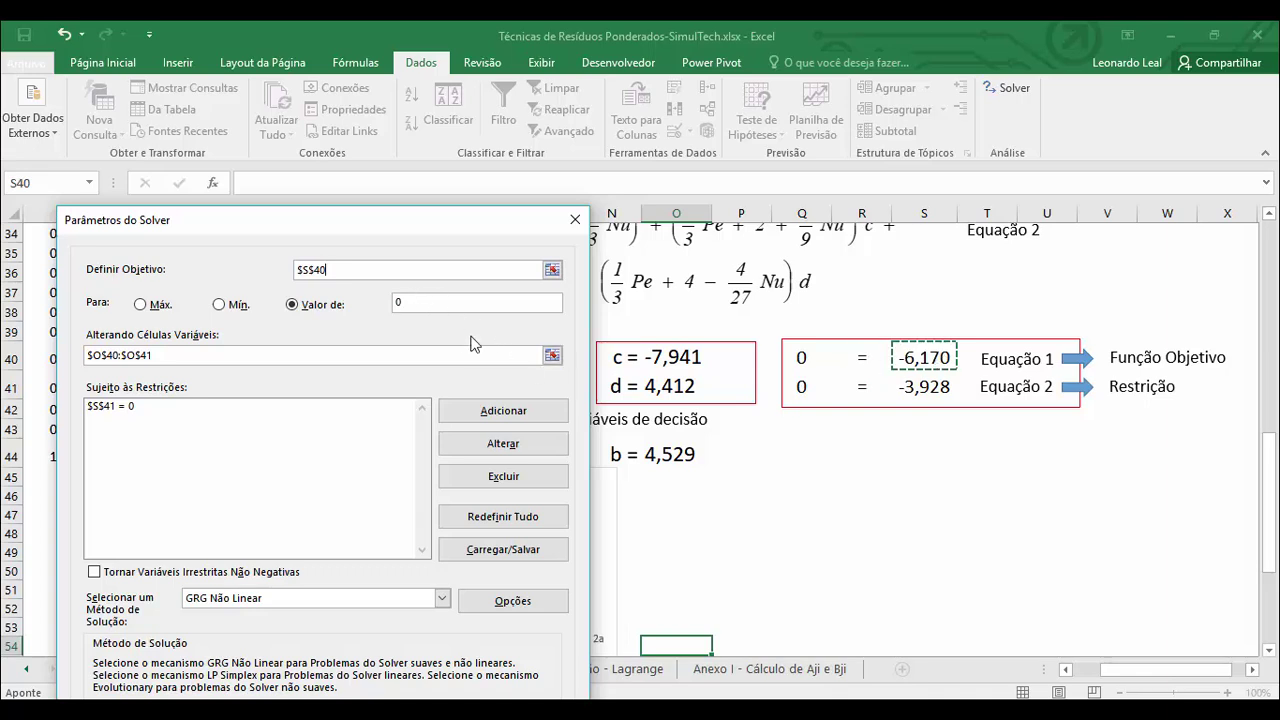
click(551, 356)
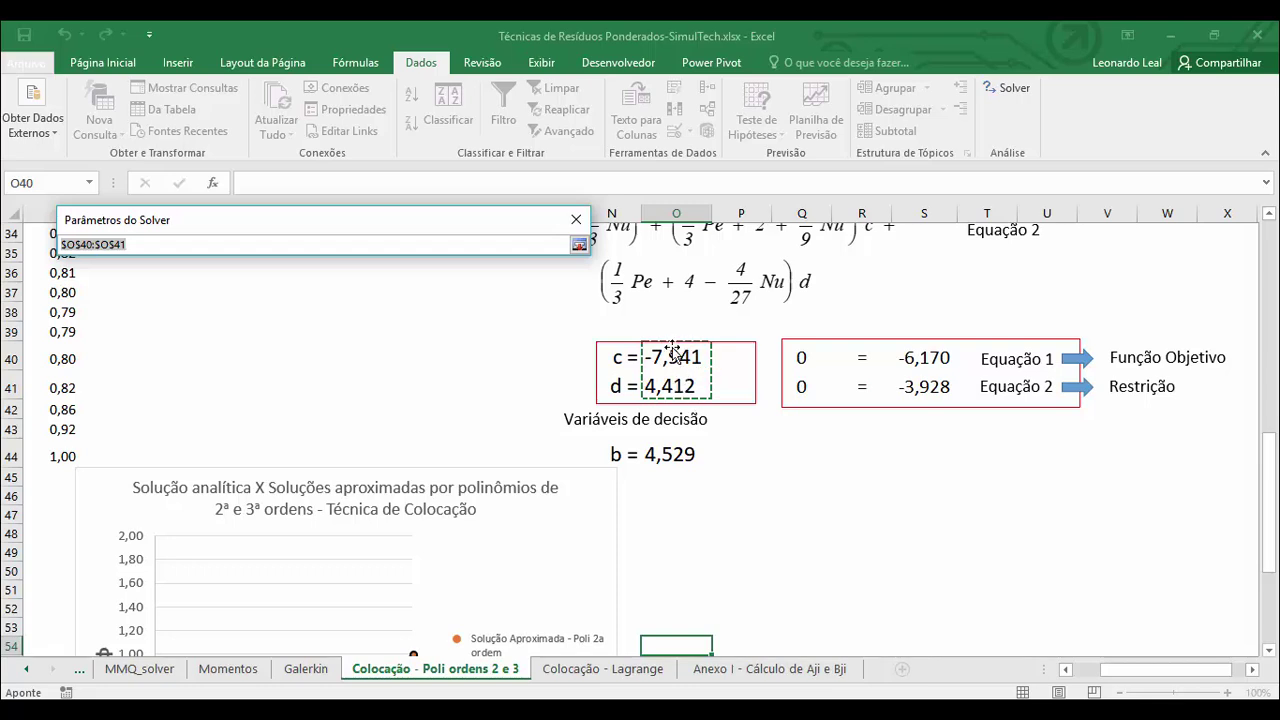
click(579, 245)
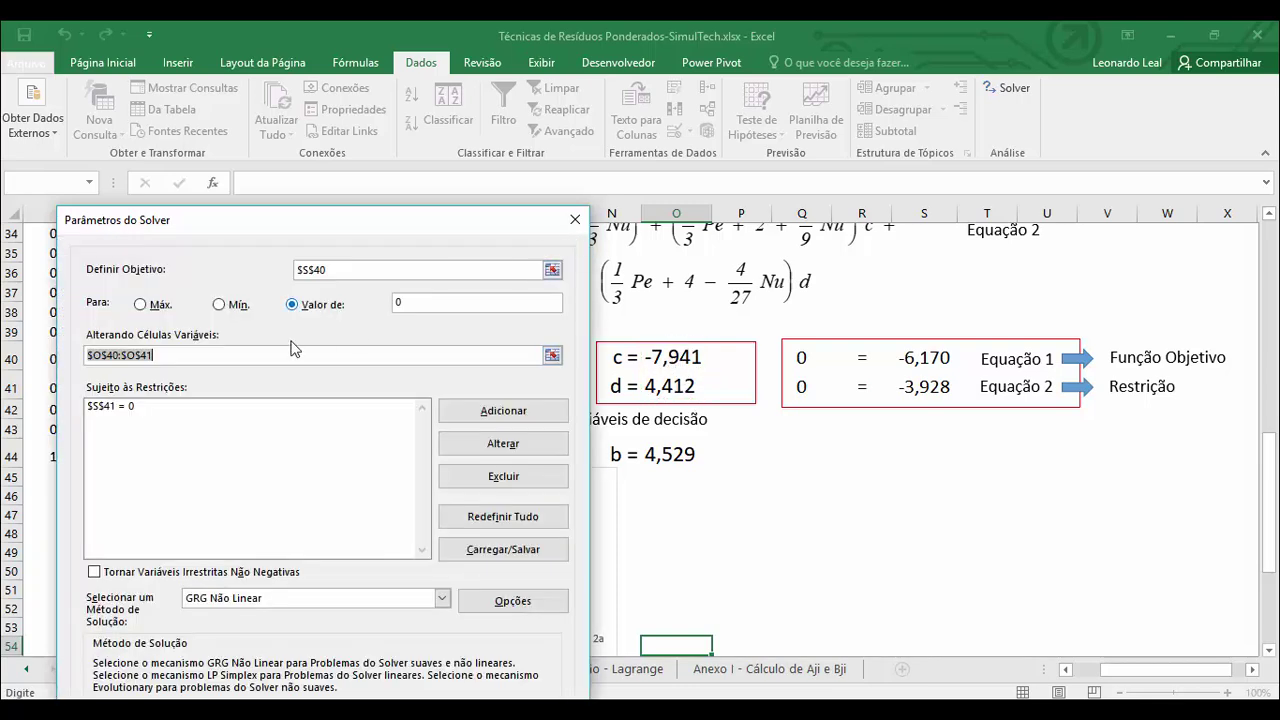
Define the Solver constraint as S41 = 0, then solve the system and keep the solution
click(110, 408)
click(476, 445)
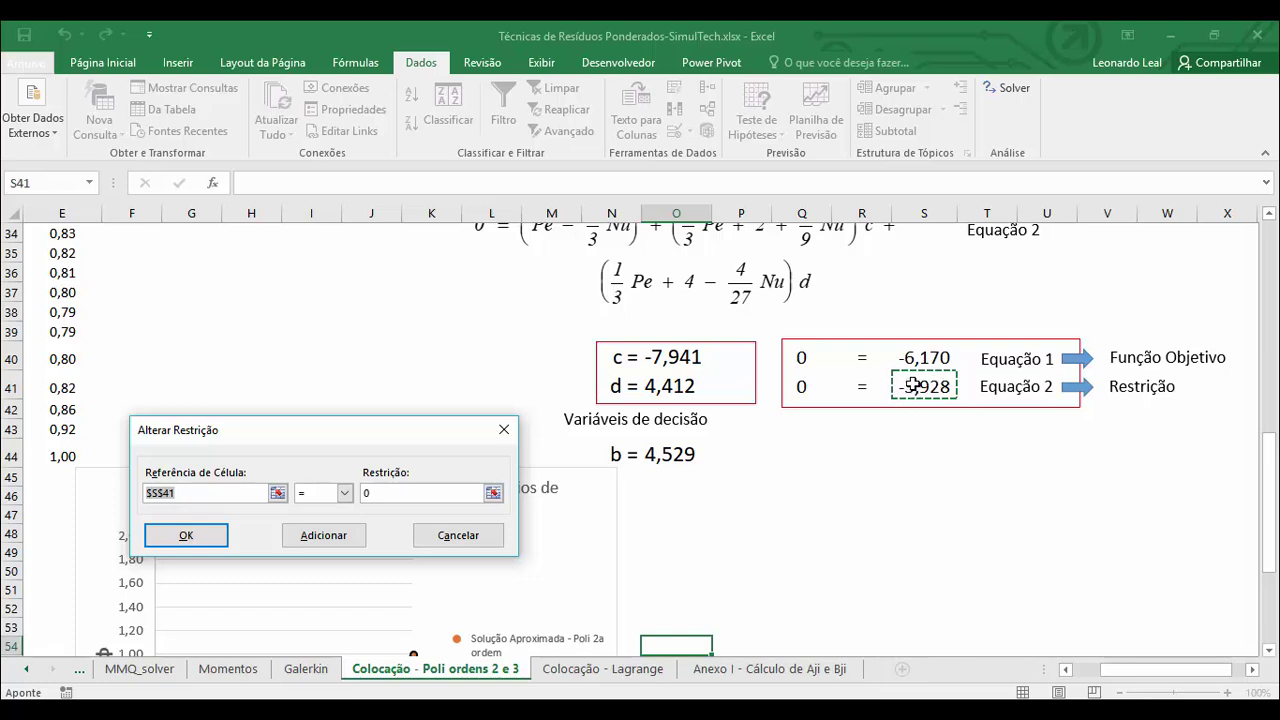
click(914, 385)
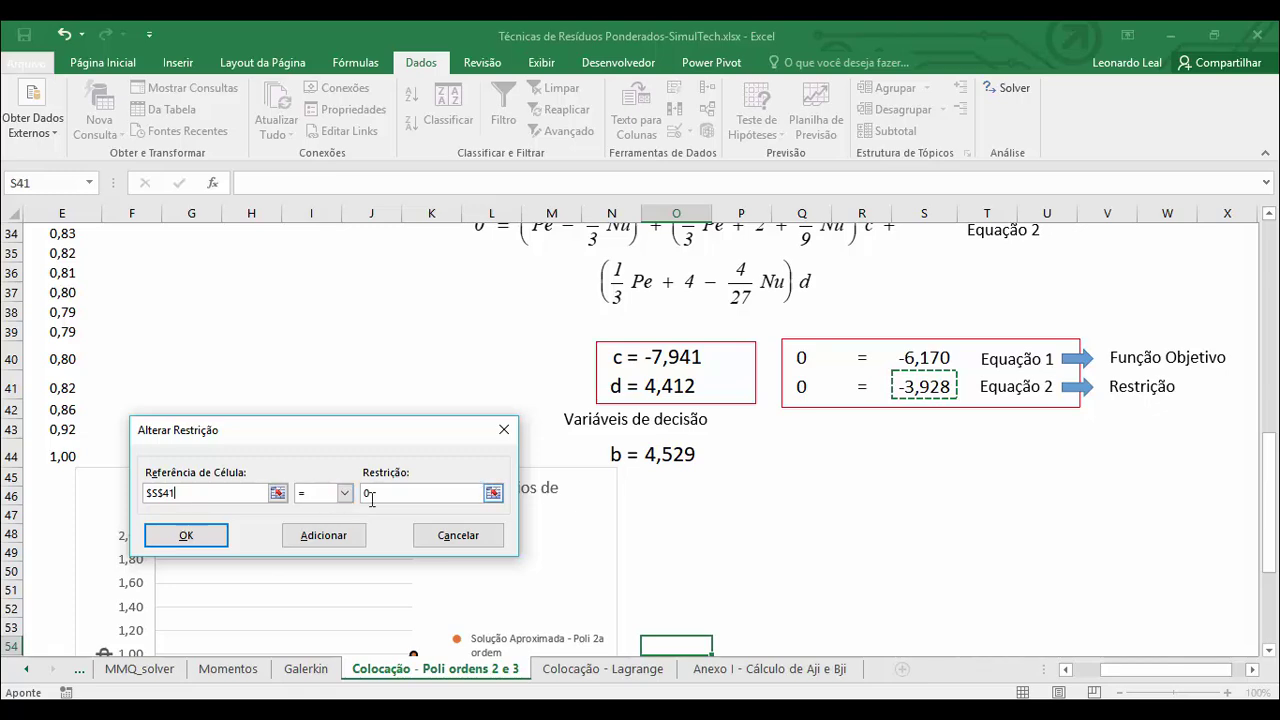
click(186, 537)
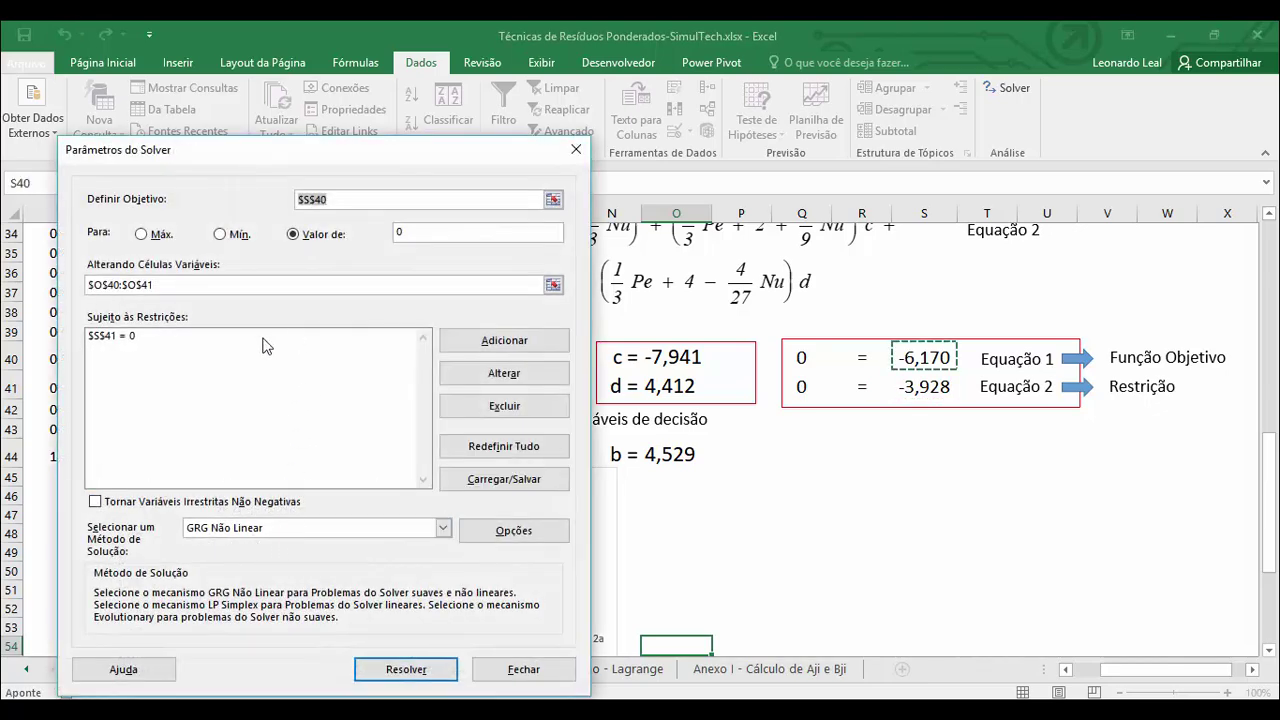
click(403, 668)
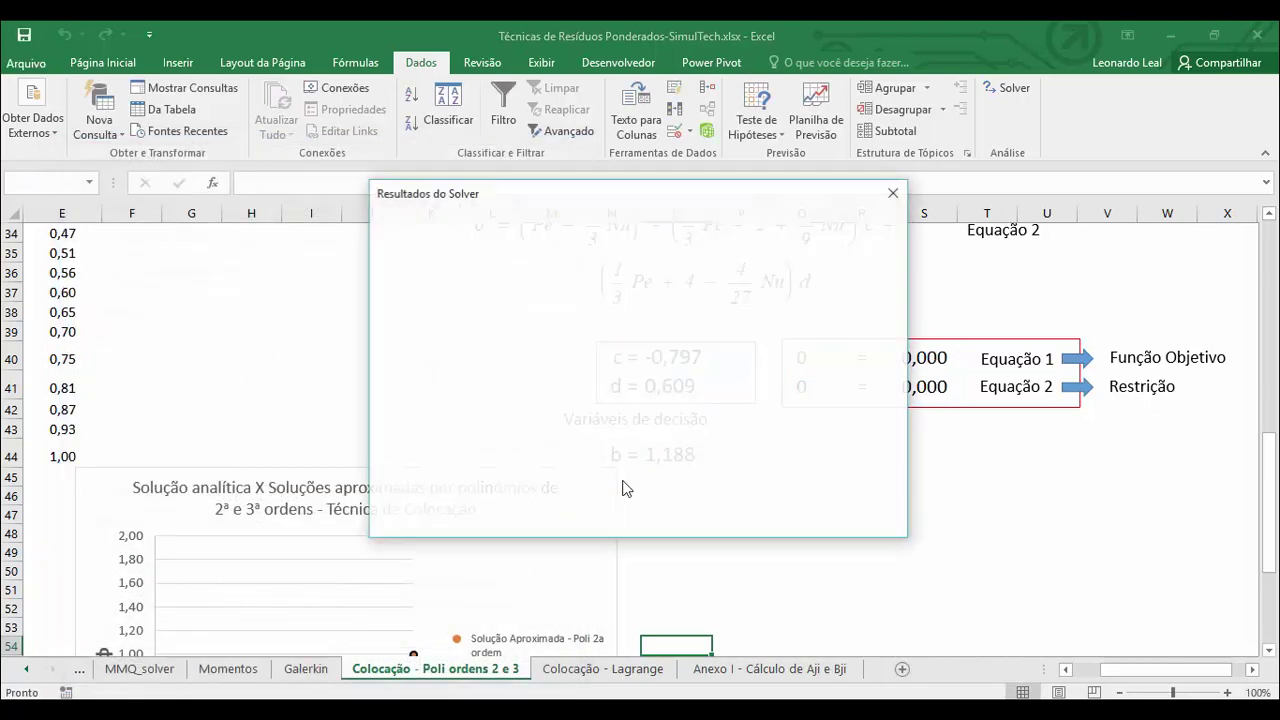
click(420, 408)
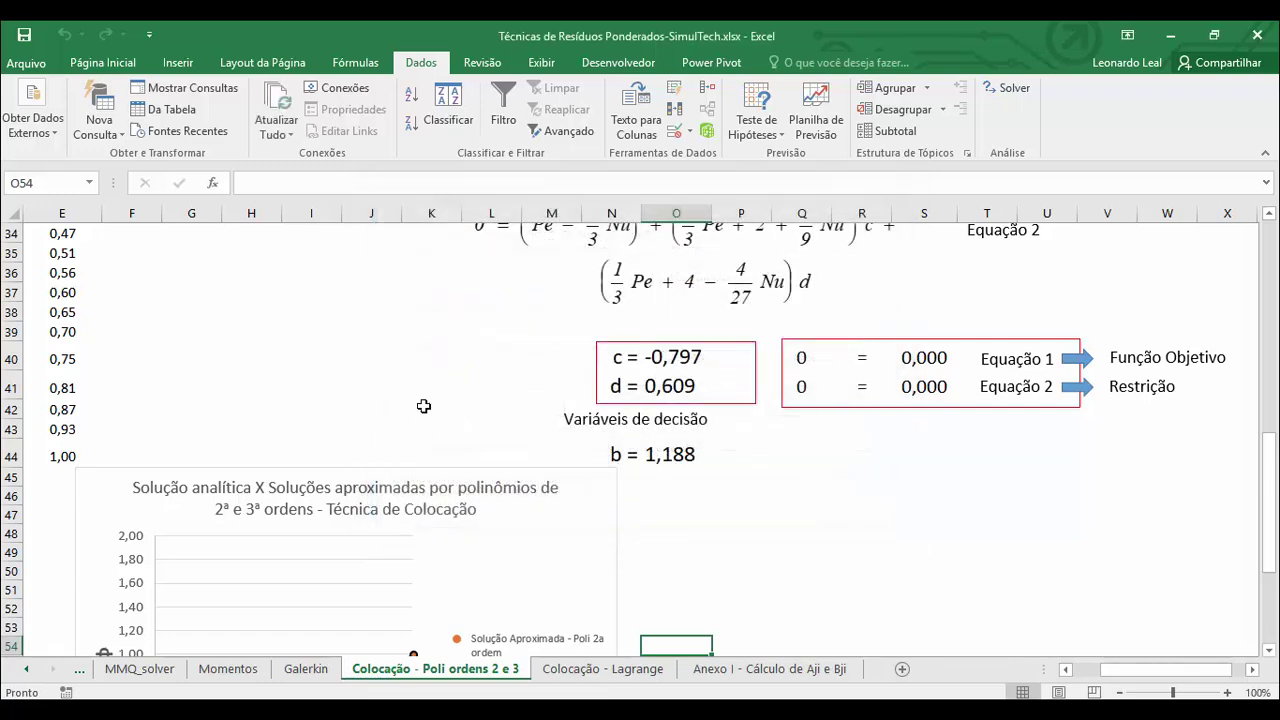
Compare the second- and third-order curves with the analytical one on the chart, and inspect the solved coefficients c and d
scroll(387, 436, down, 3)
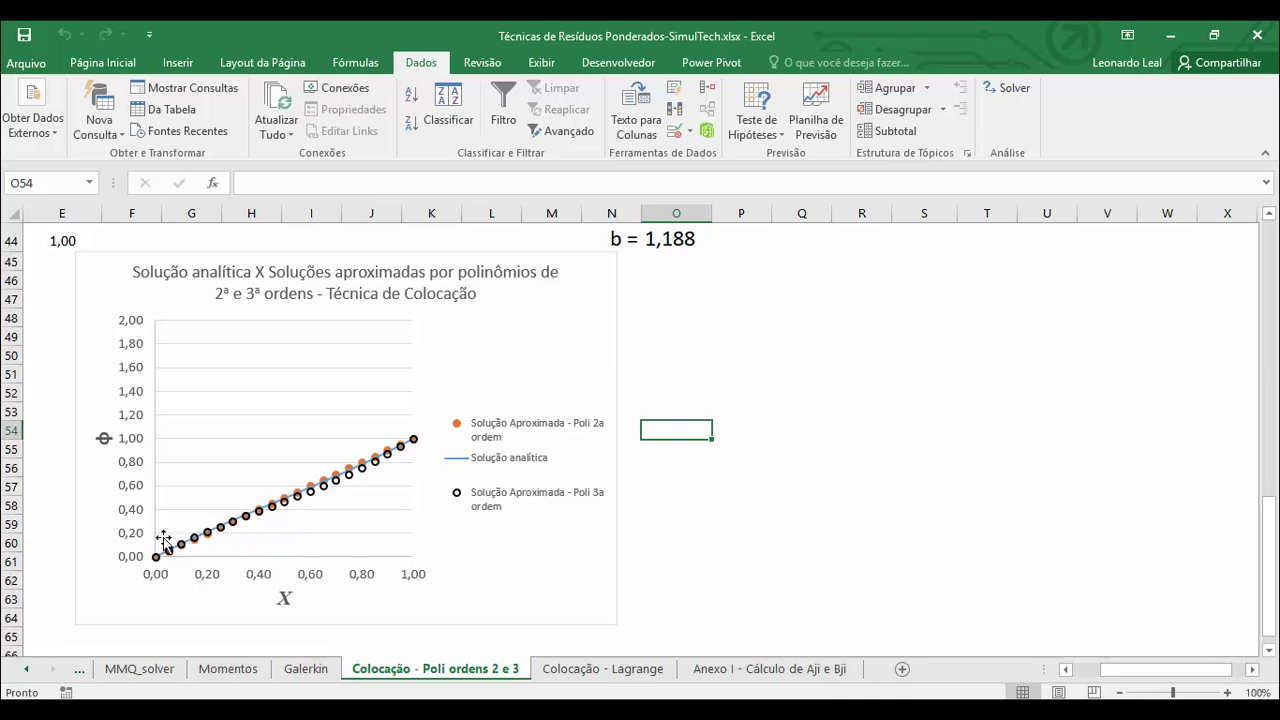
scroll(783, 453, up, 2)
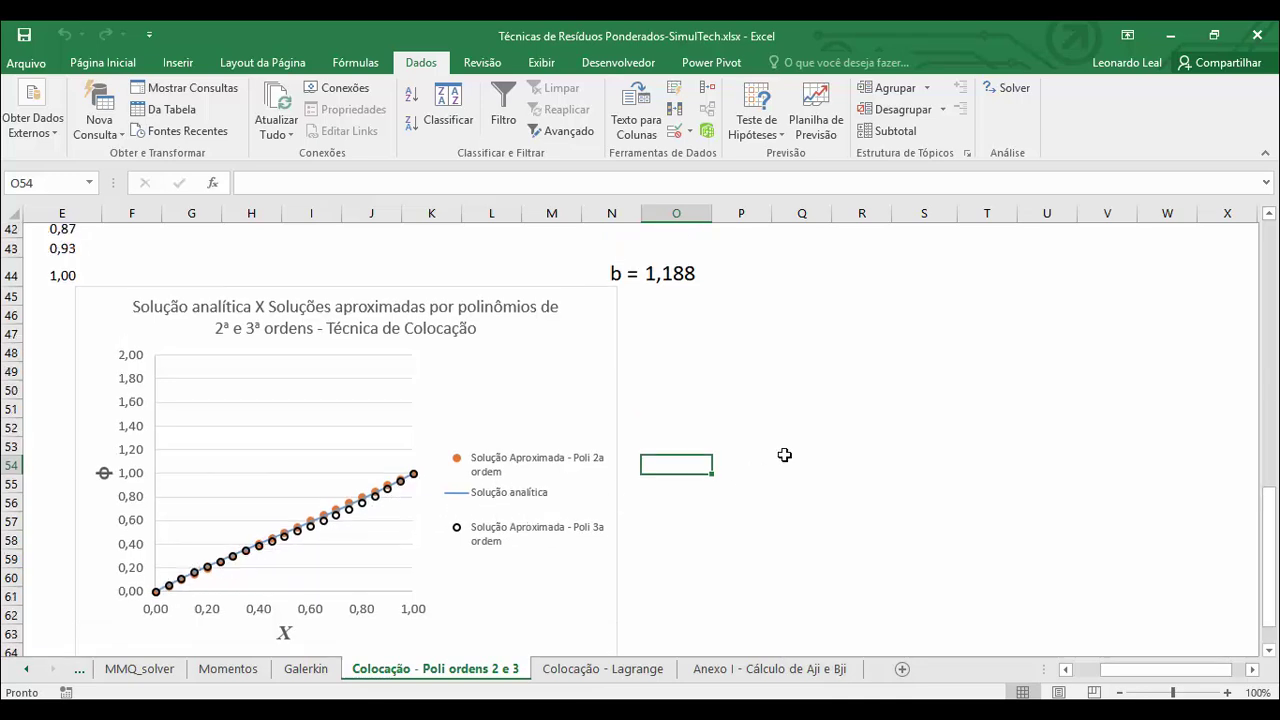
scroll(784, 453, down, 2)
scroll(784, 452, up, 2)
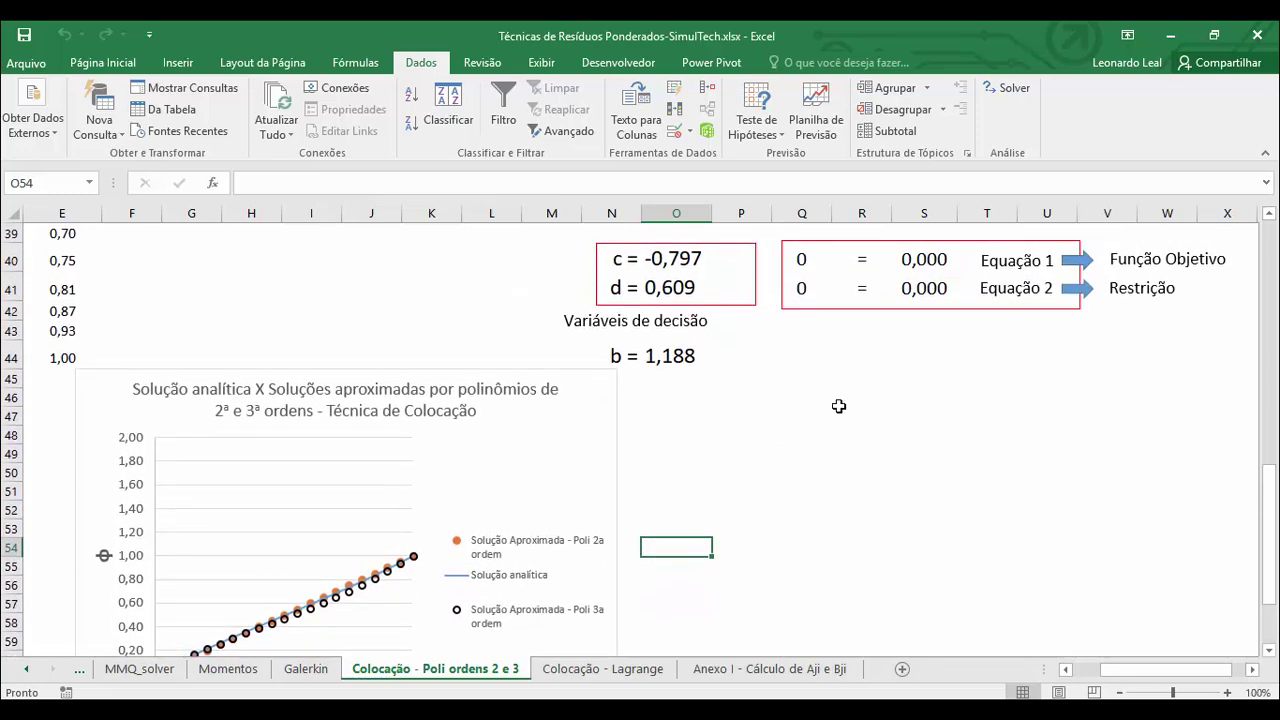
scroll(800, 495, up, 1)
scroll(800, 495, up, 2)
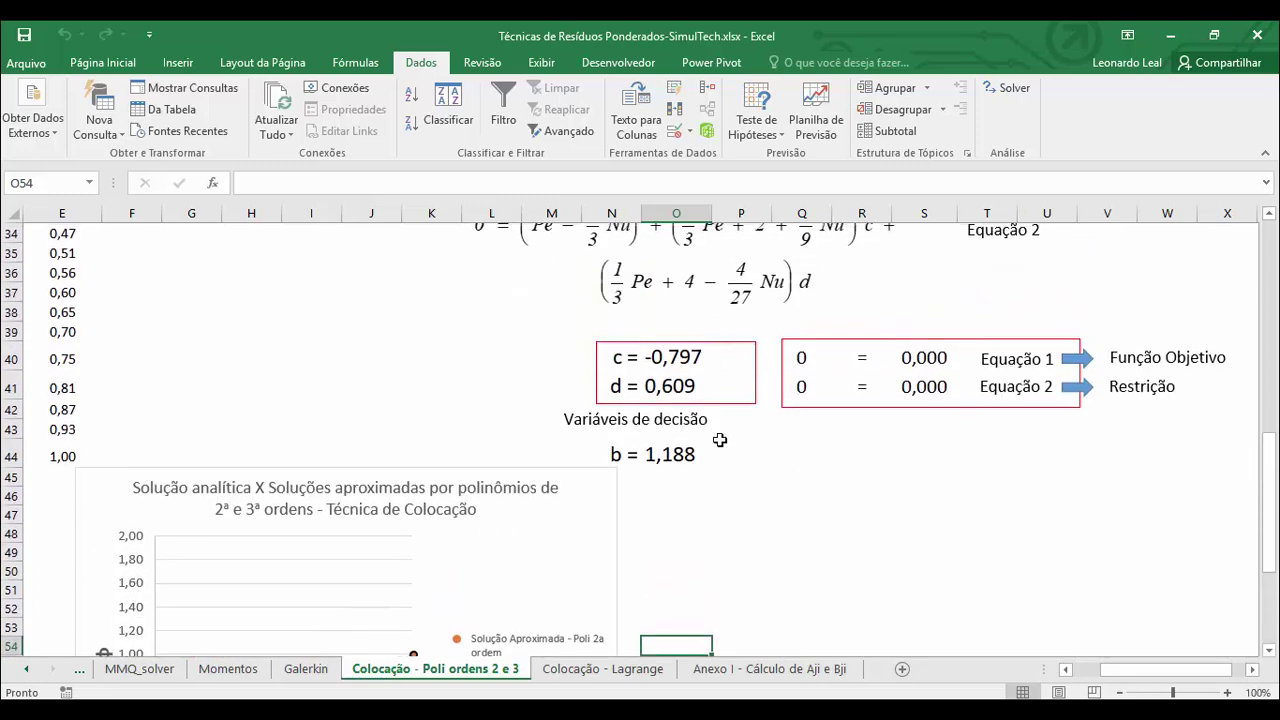
click(668, 356)
click(666, 386)
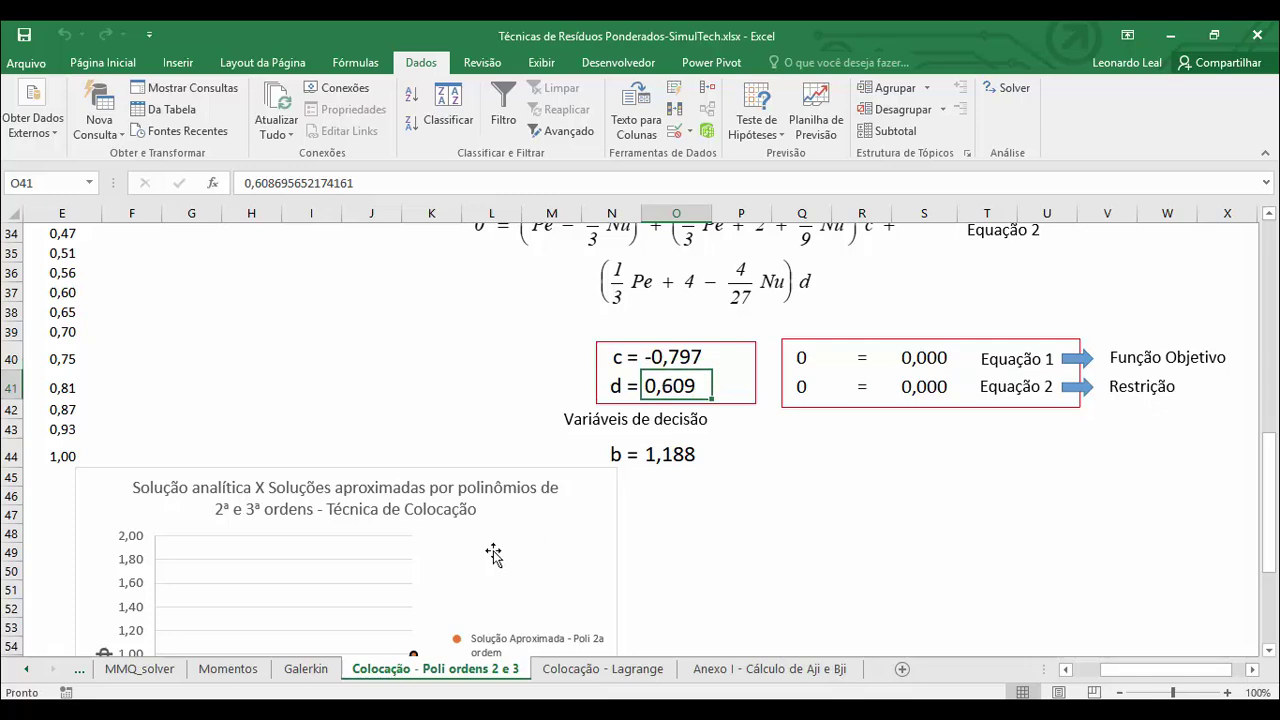
Inspect the third-order solution formula in E25 against the cubic polynomial equation, leaving the formula unedited
scroll(493, 556, down, 2)
scroll(414, 543, up, 3)
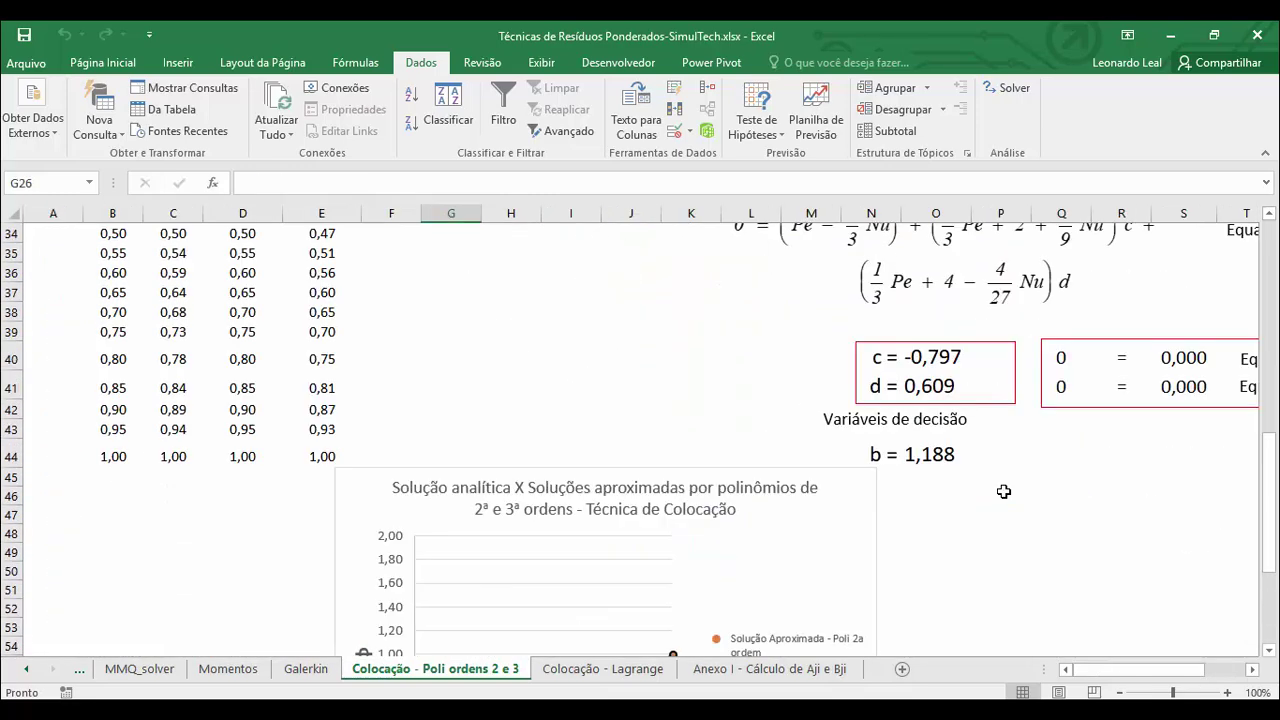
scroll(1003, 491, up, 2)
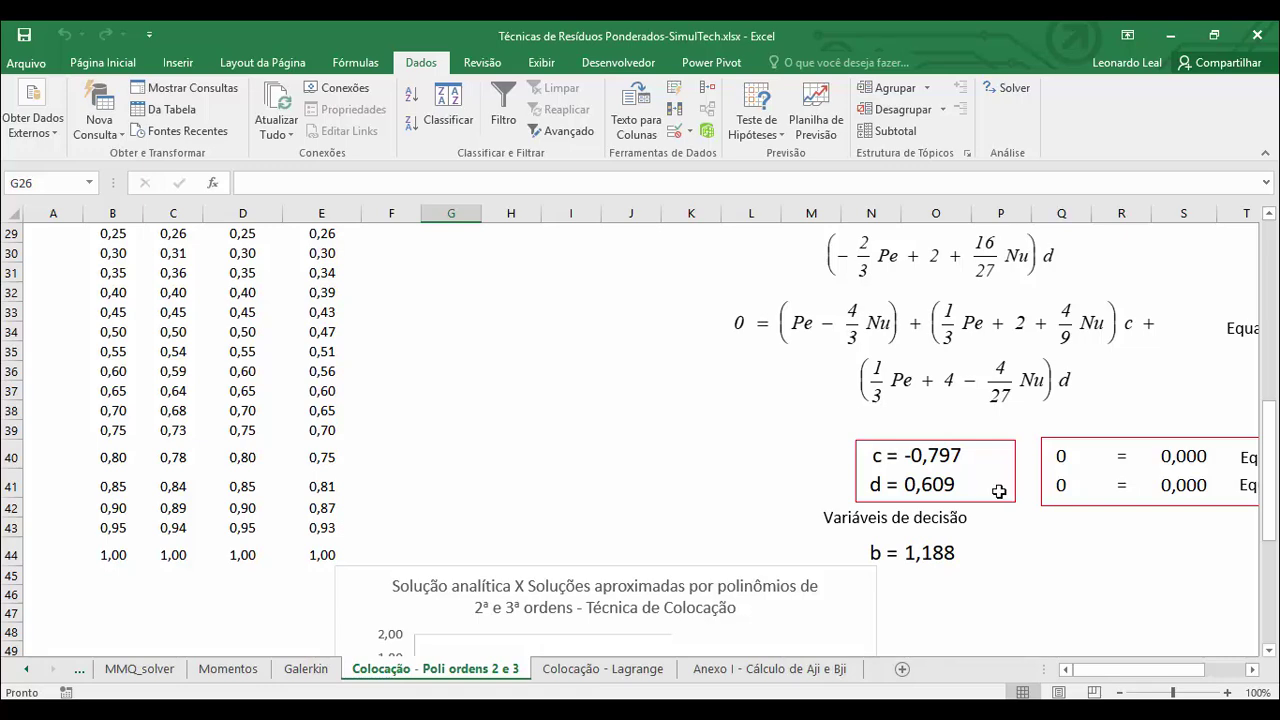
scroll(989, 569, up, 3)
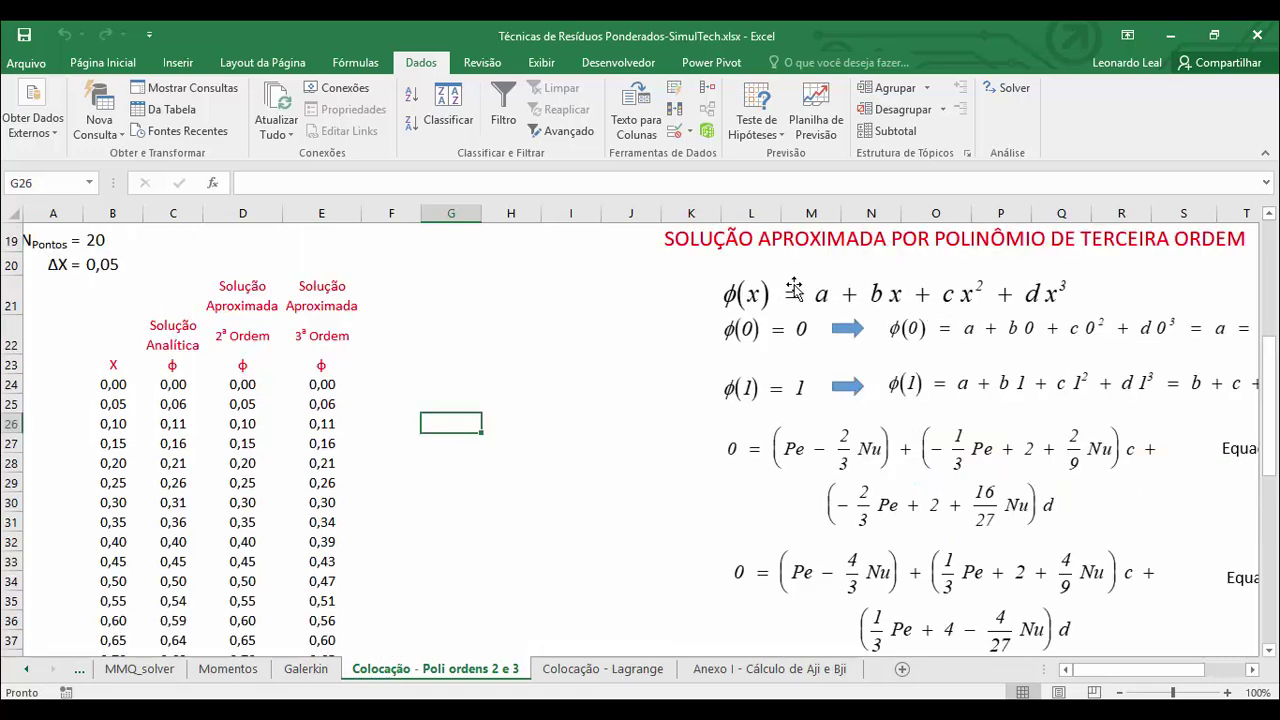
click(318, 385)
double_click(326, 407)
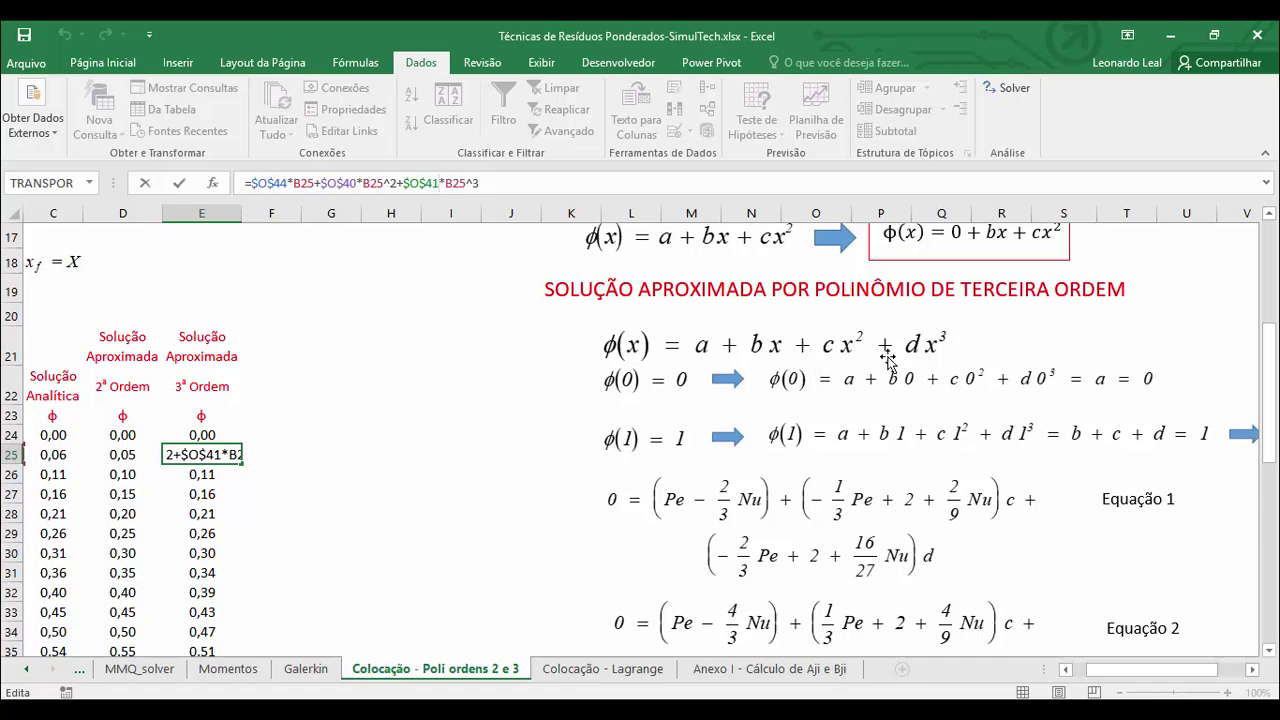
key(Escape)
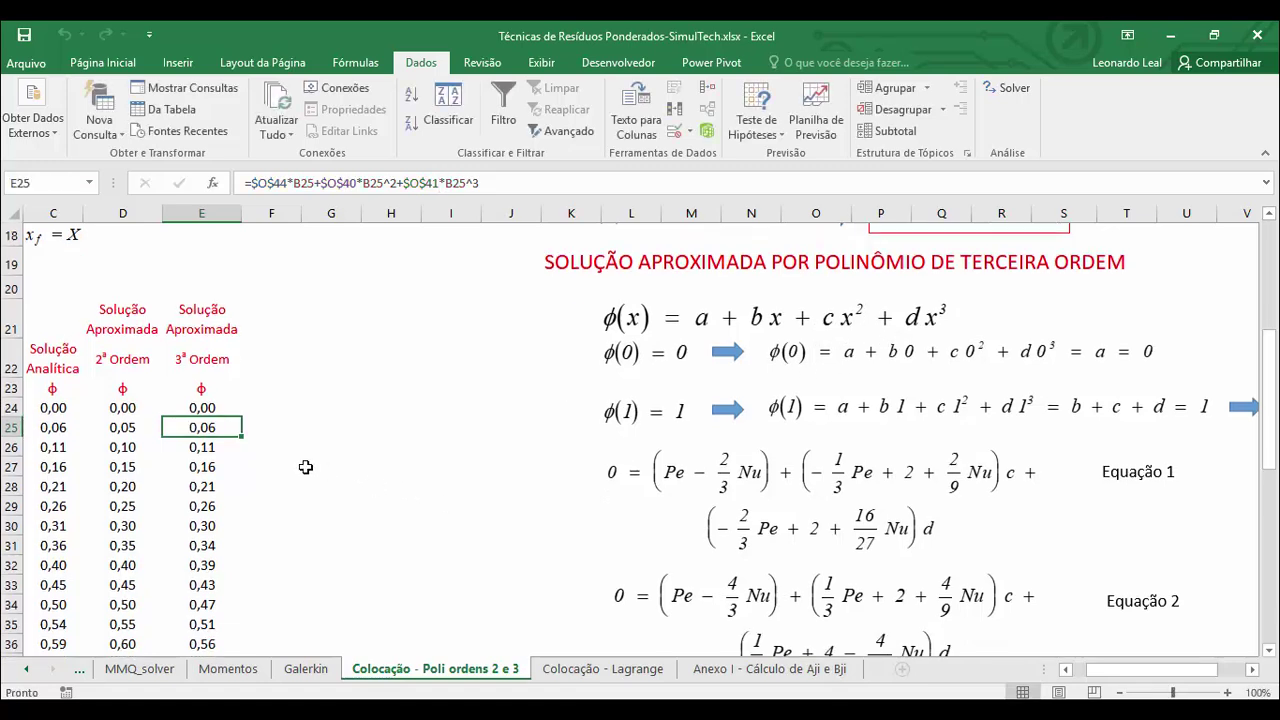
Examine the third-order approximate solution series on the collocation chart
scroll(306, 463, down, 8)
mouse_move(428, 553)
scroll(889, 557, down, 2)
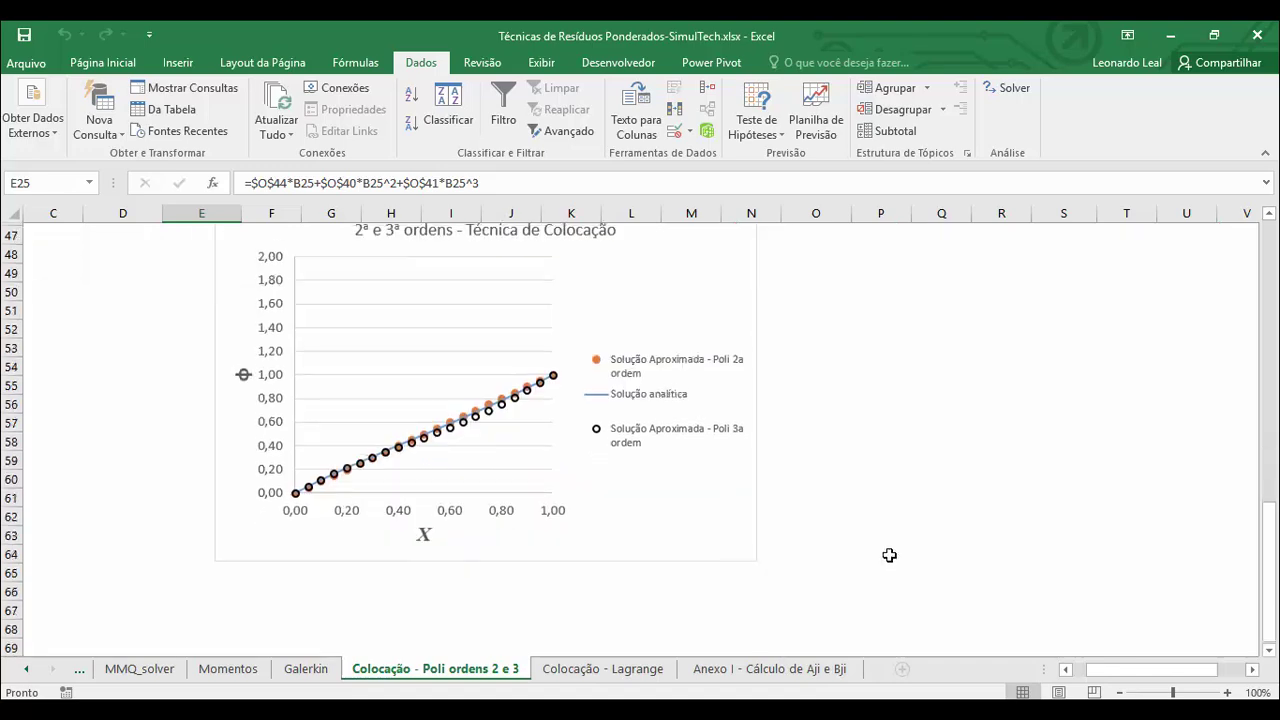
click(518, 402)
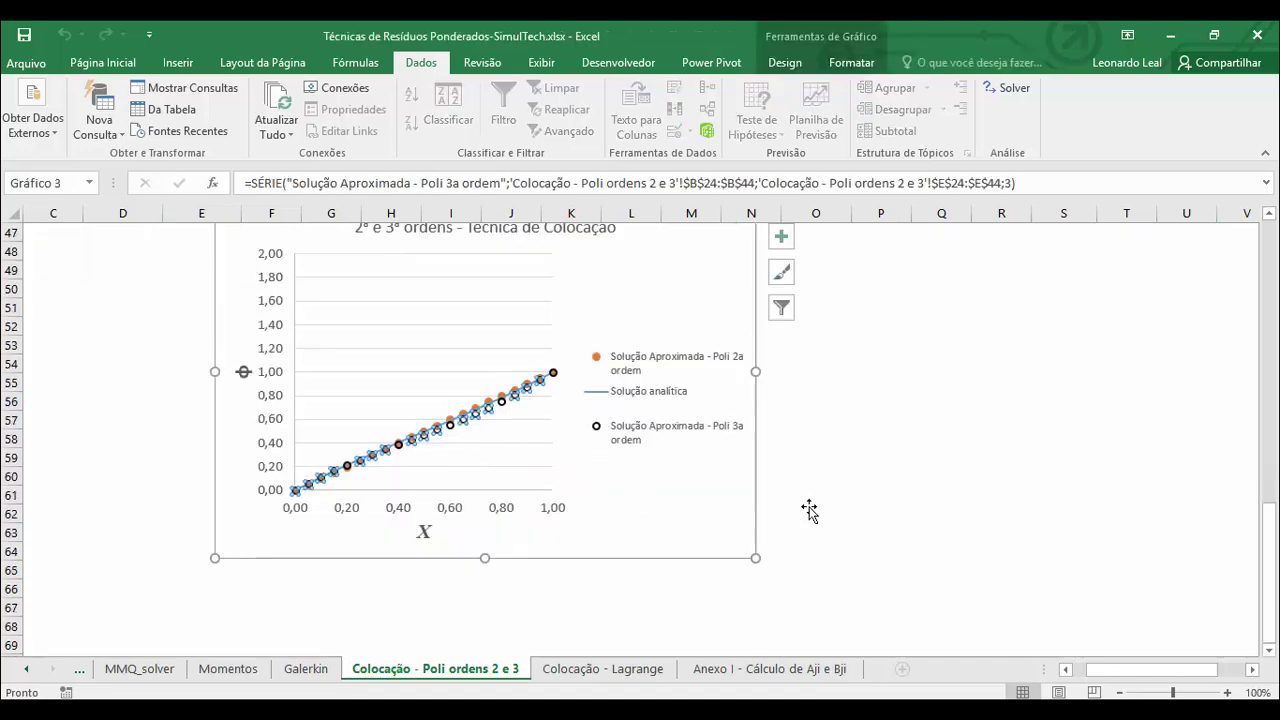
Set Nu to 0 and Pe to 10, and bring the collocation chart into view
scroll(326, 393, up, 8)
scroll(326, 393, up, 2)
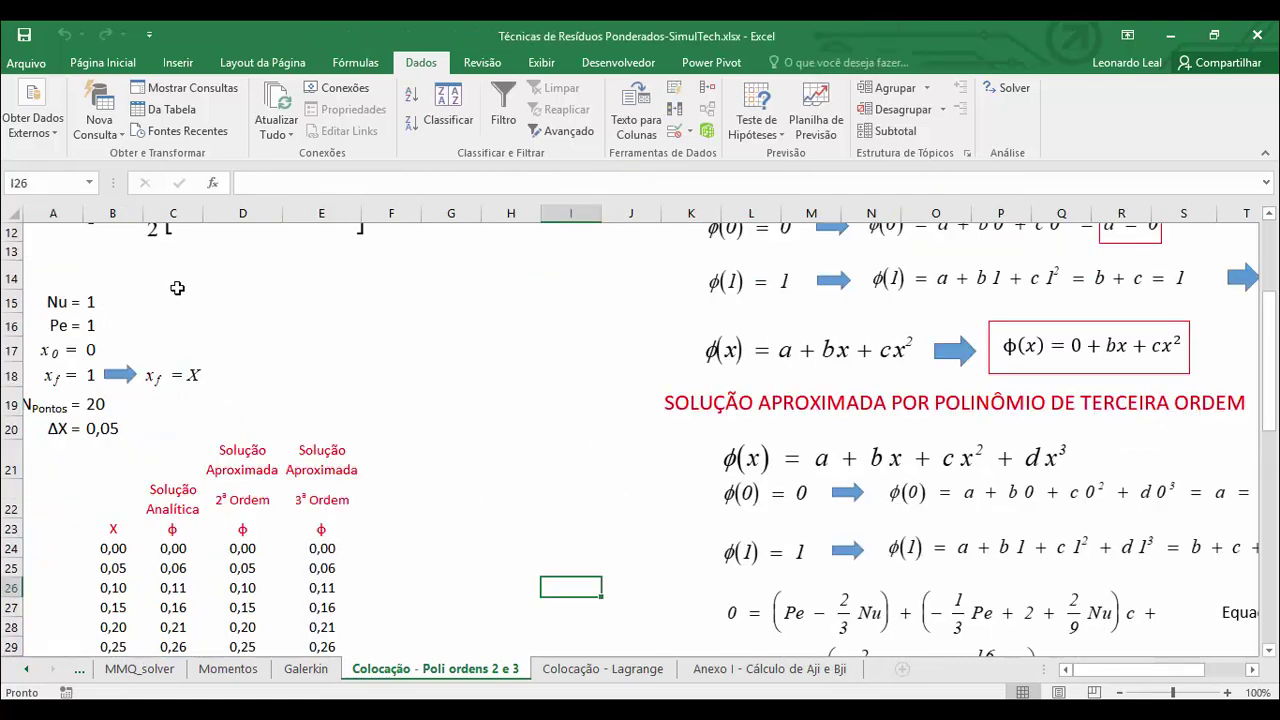
click(88, 301)
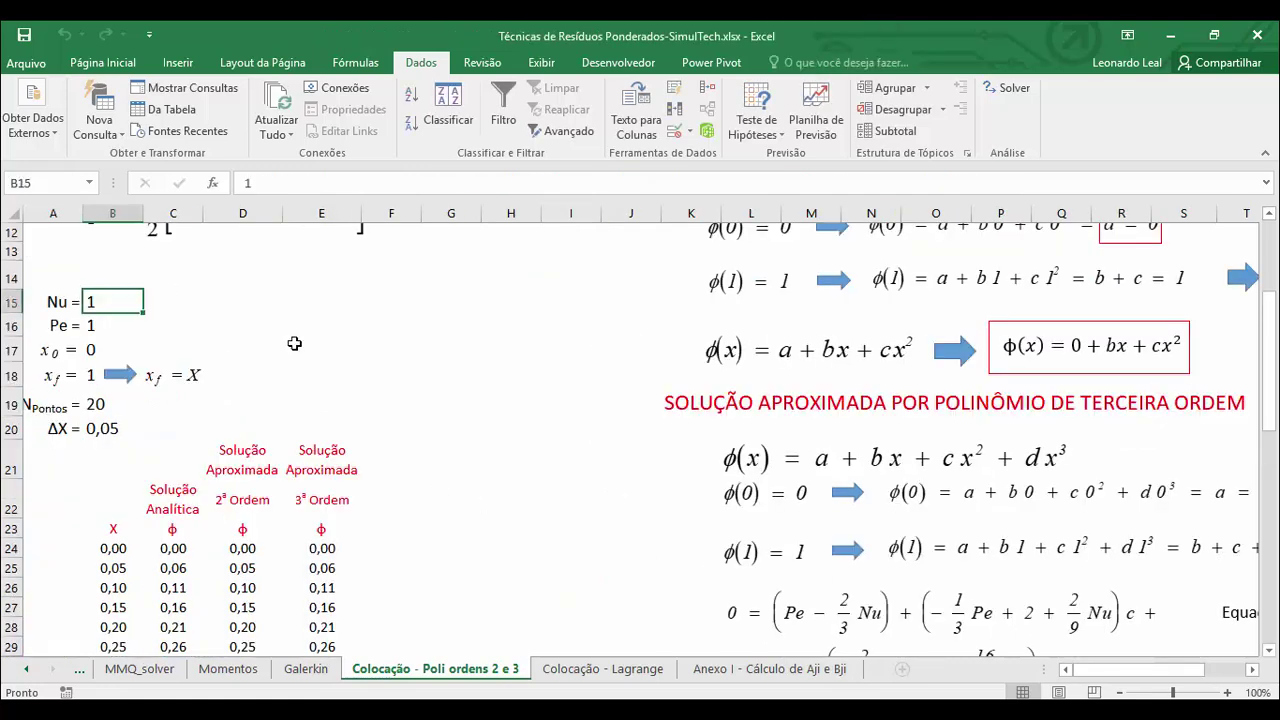
text(0)
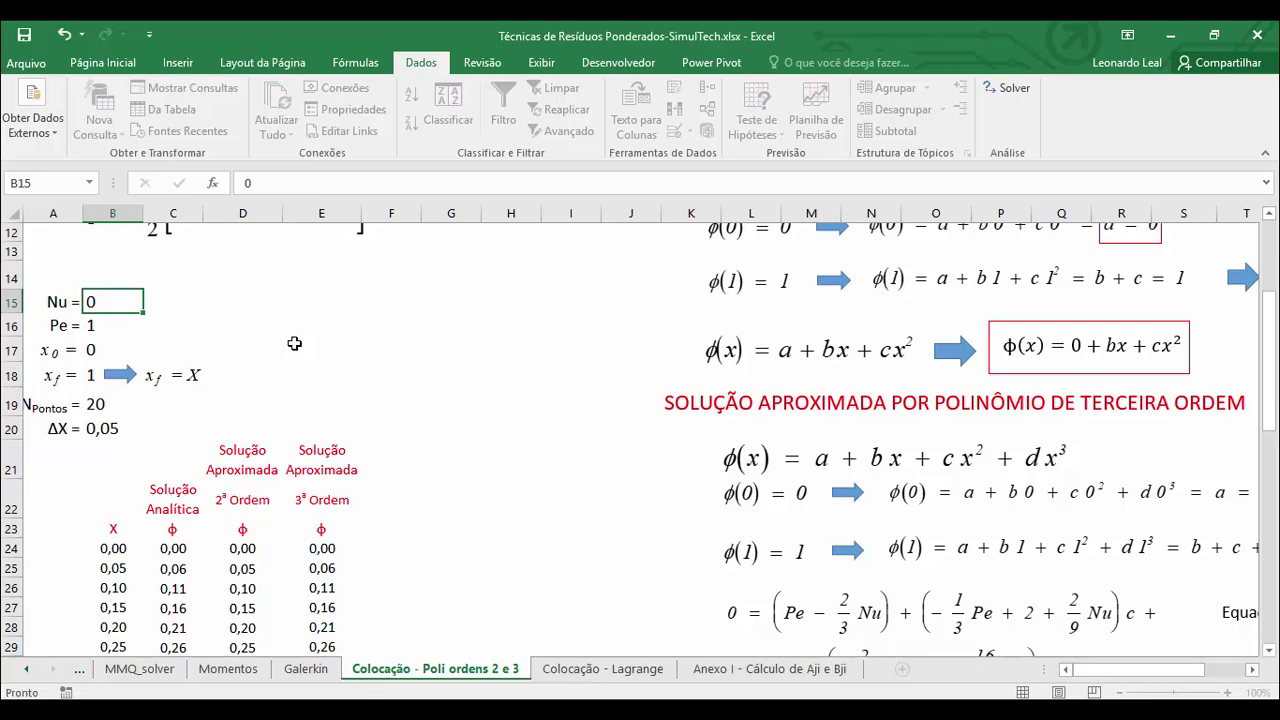
key(Return)
text(10)
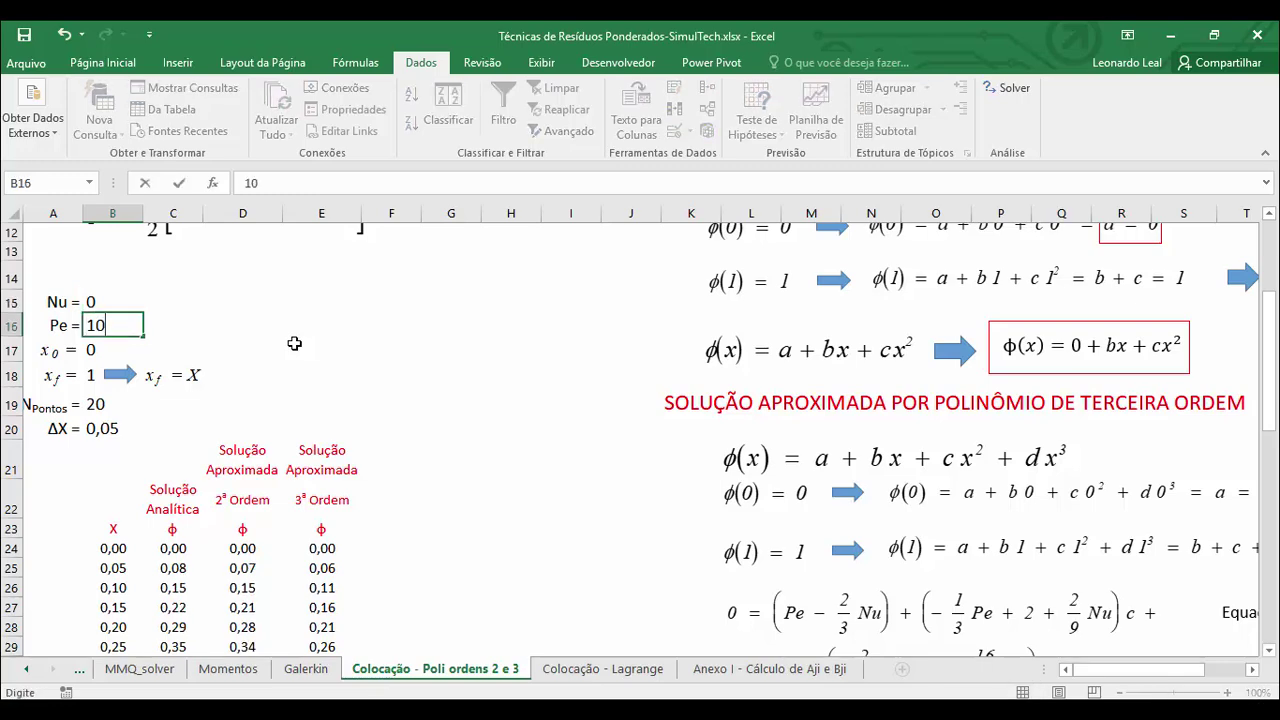
key(Return)
scroll(294, 343, down, 10)
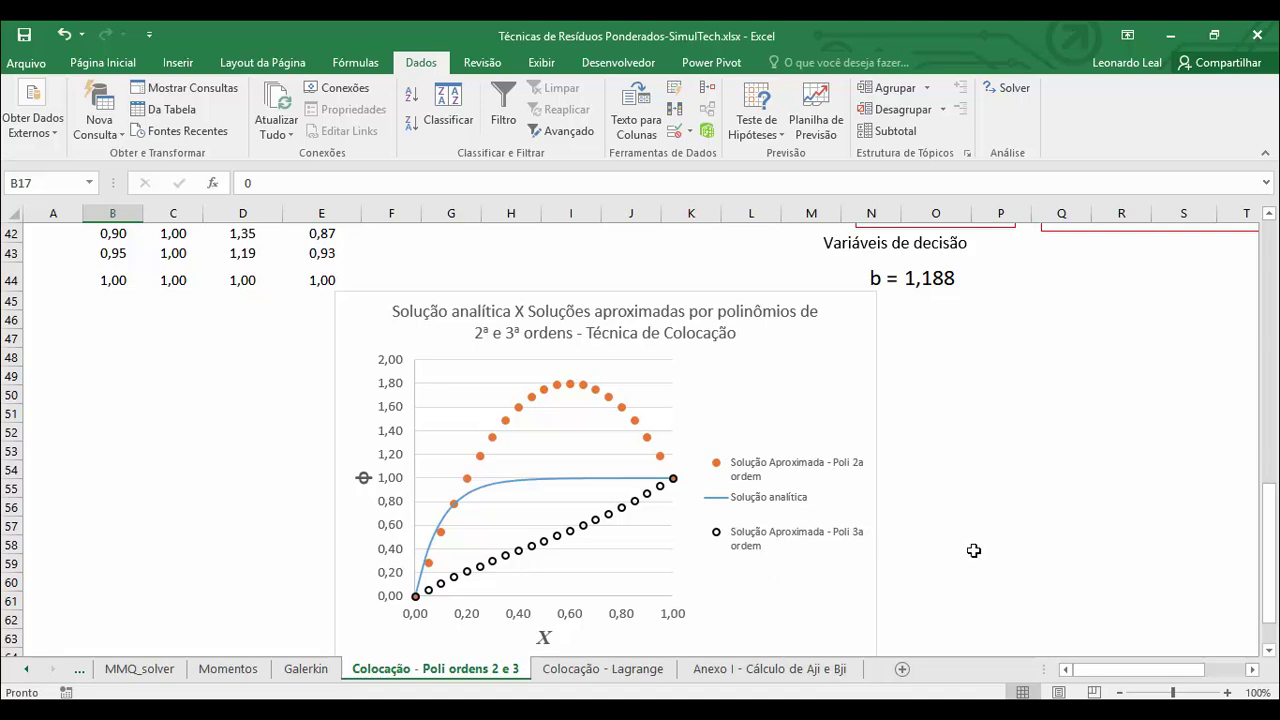
Re-solve c and d in O40:O41 with Solver, using objective S40 = 0 and constraint S41 = 0, and keep the solution
scroll(972, 550, up, 2)
scroll(972, 550, down, 2)
scroll(1150, 570, up, 2)
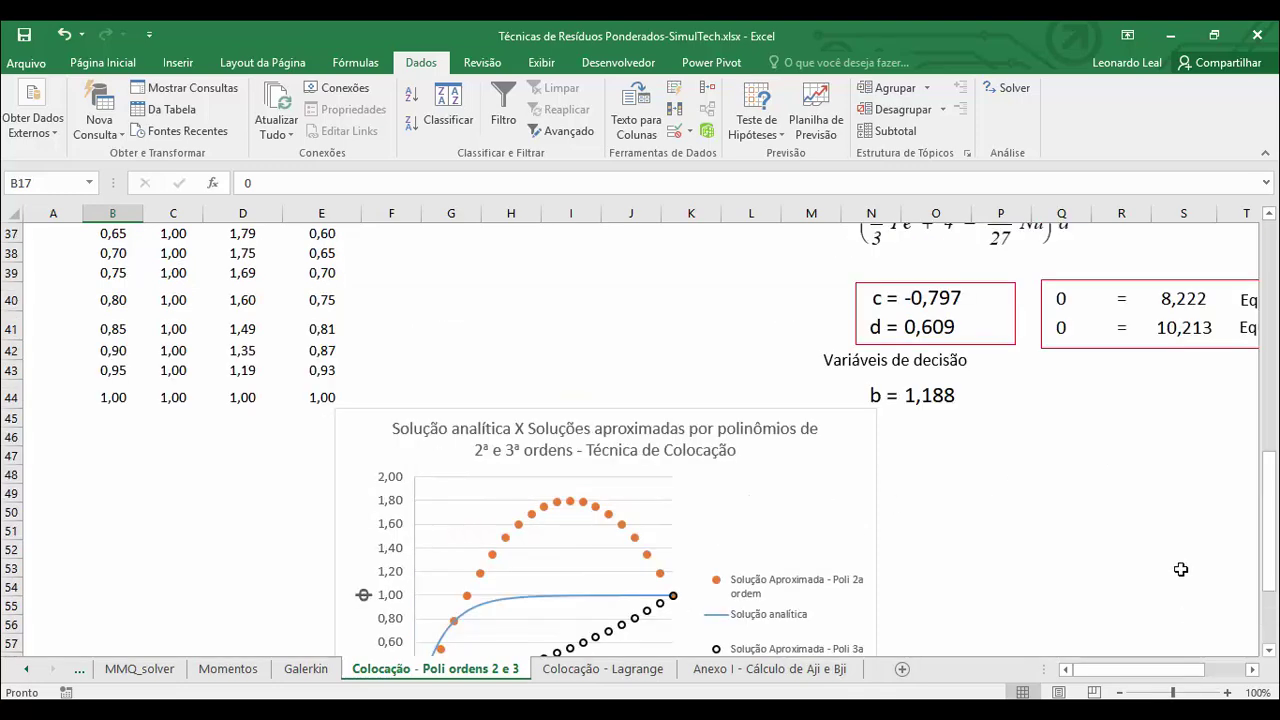
scroll(1180, 569, up, 3)
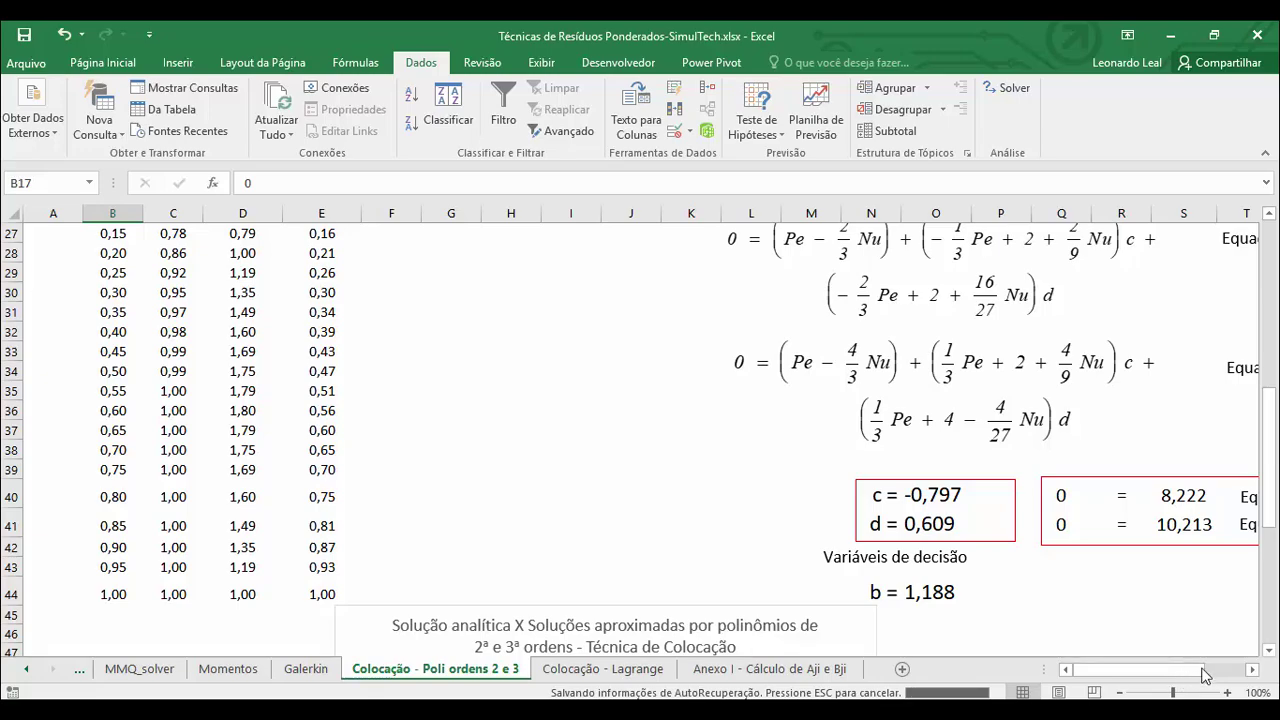
scroll(1205, 676, right, 2)
click(1012, 88)
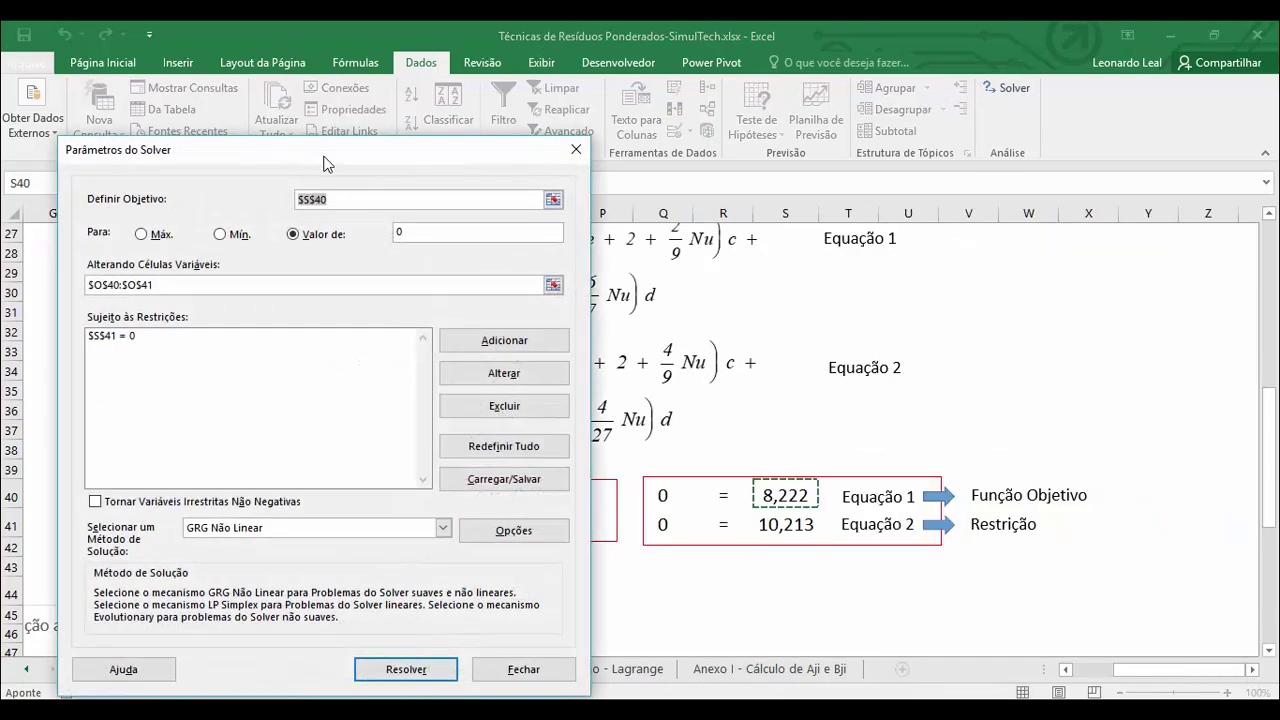
drag(306, 165, 924, 149)
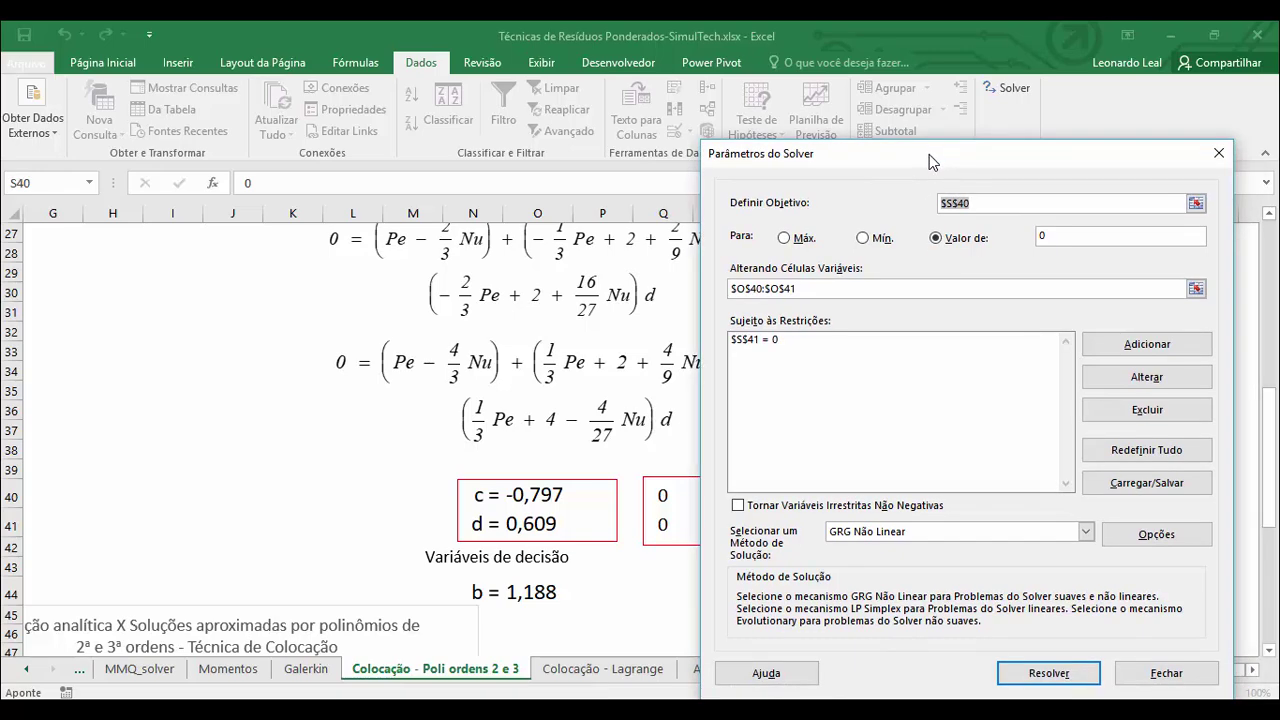
click(1031, 675)
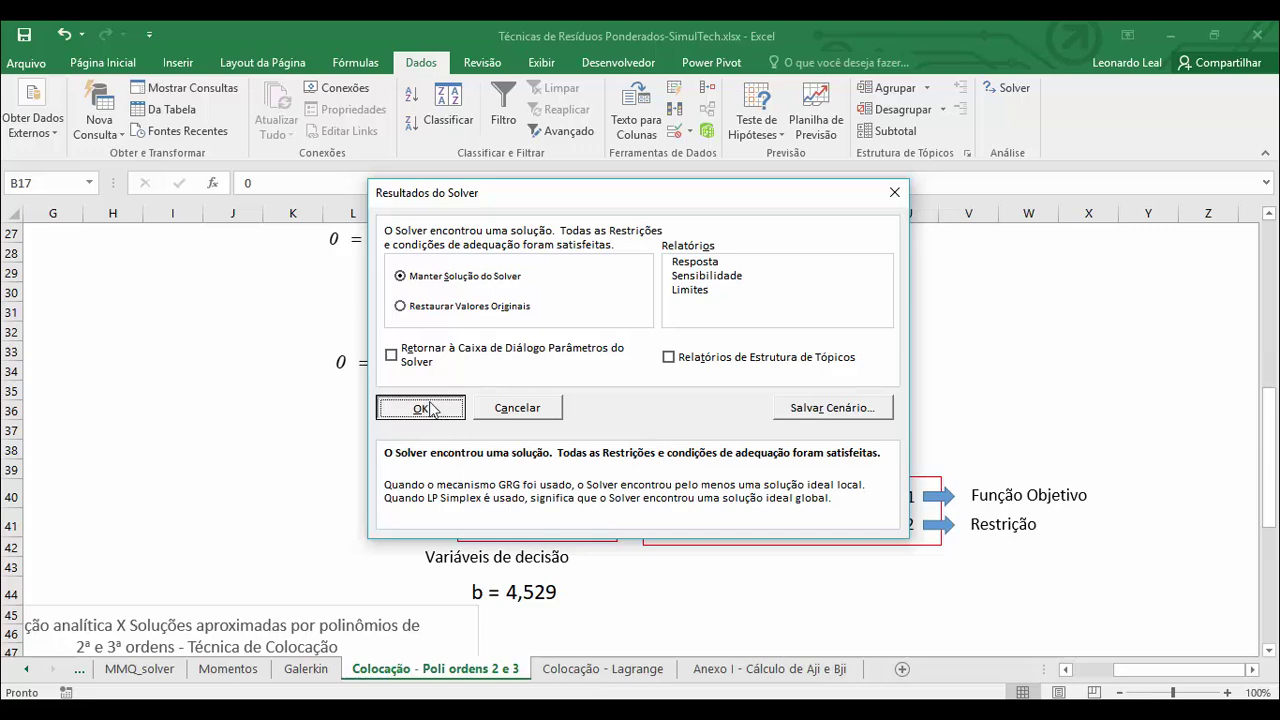
click(421, 409)
Review the solved c and d, and check the formula for b in O44 against the relation b = 1 − c − d
scroll(682, 593, down, 3)
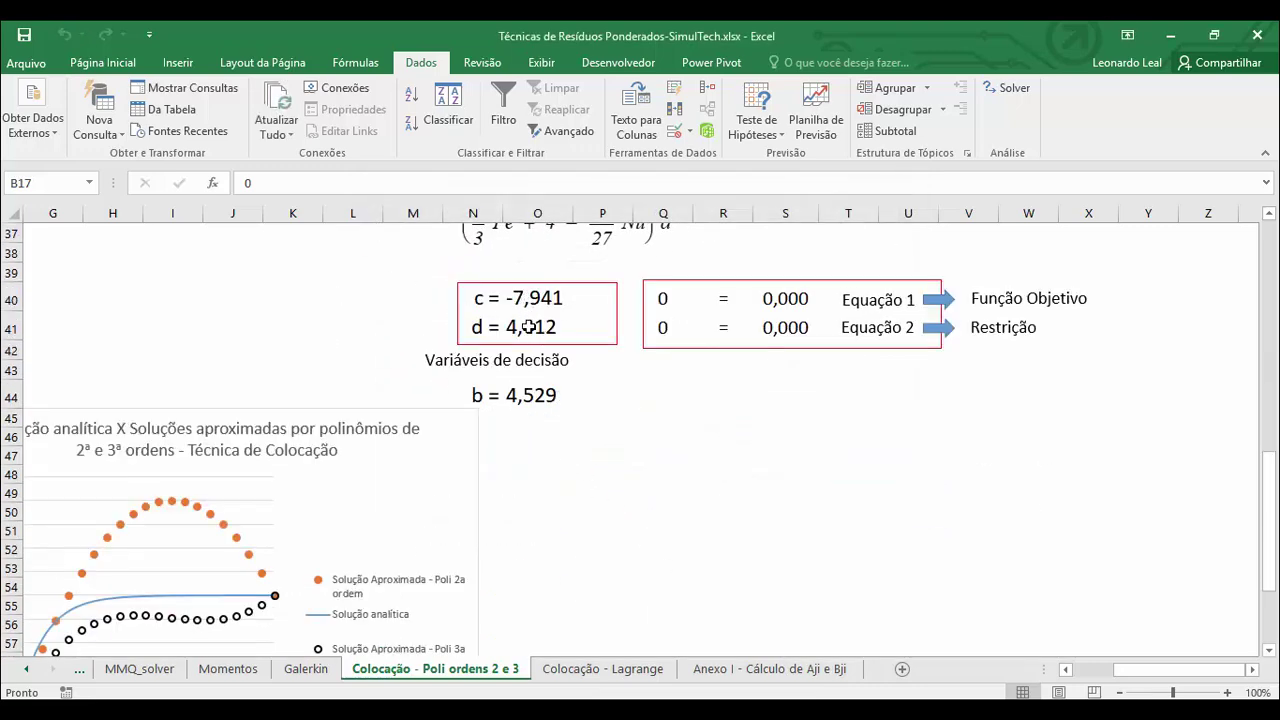
scroll(697, 474, up, 3)
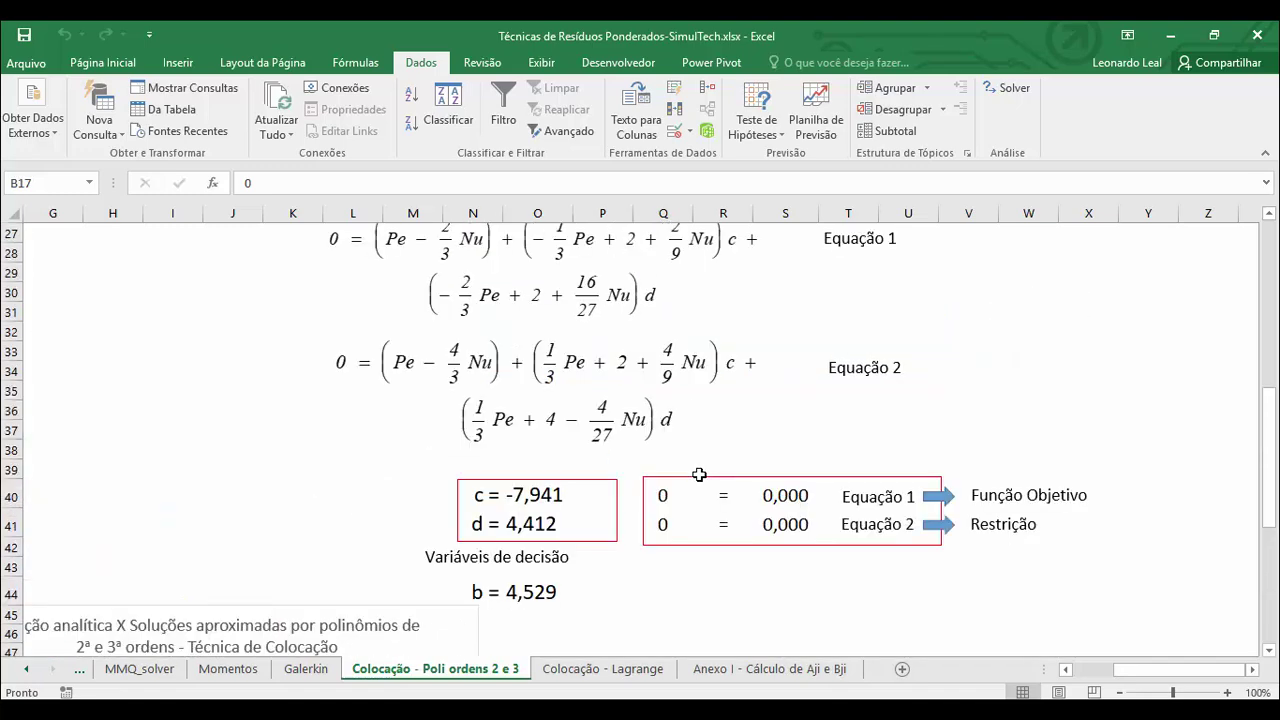
scroll(699, 474, up, 3)
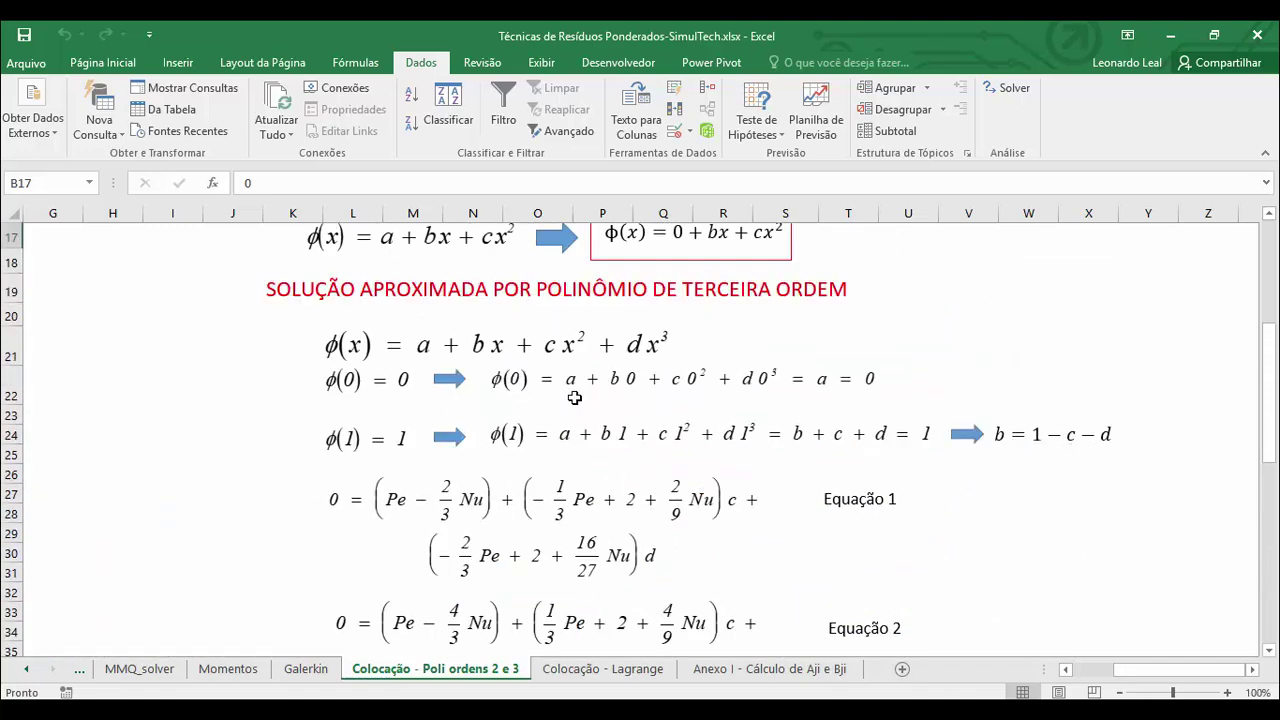
scroll(575, 398, down, 6)
click(510, 398)
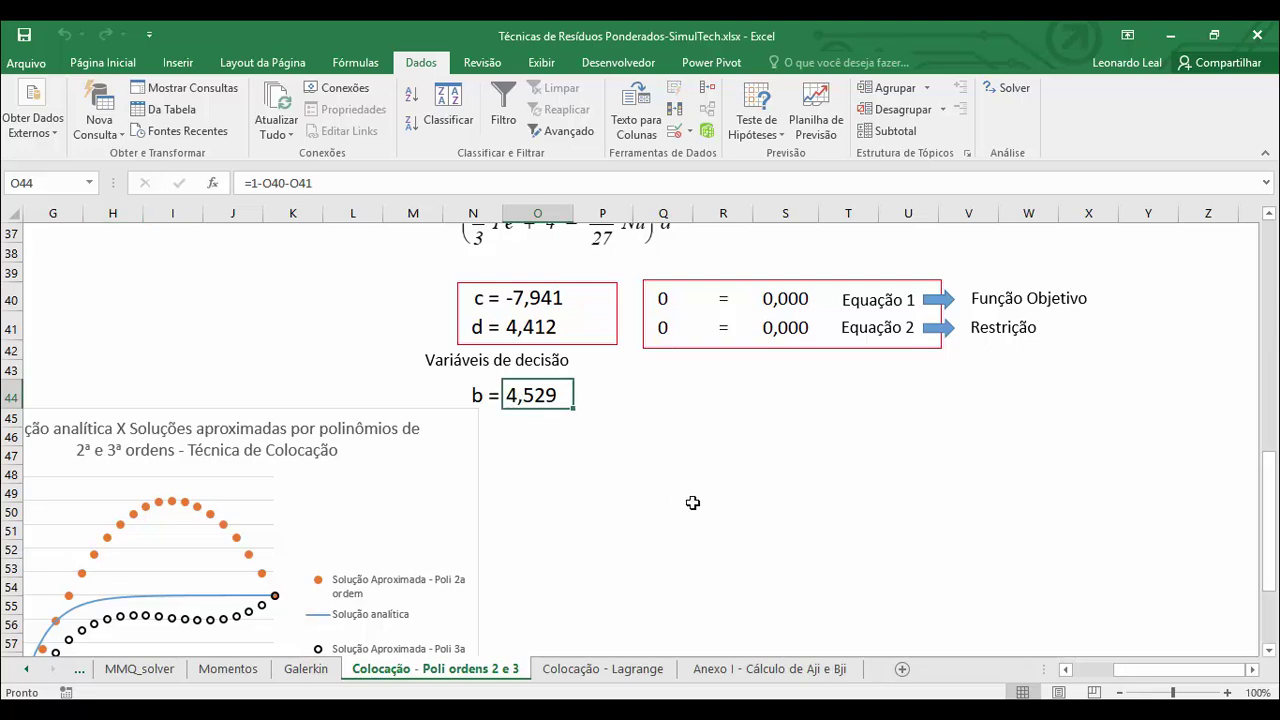
click(1085, 669)
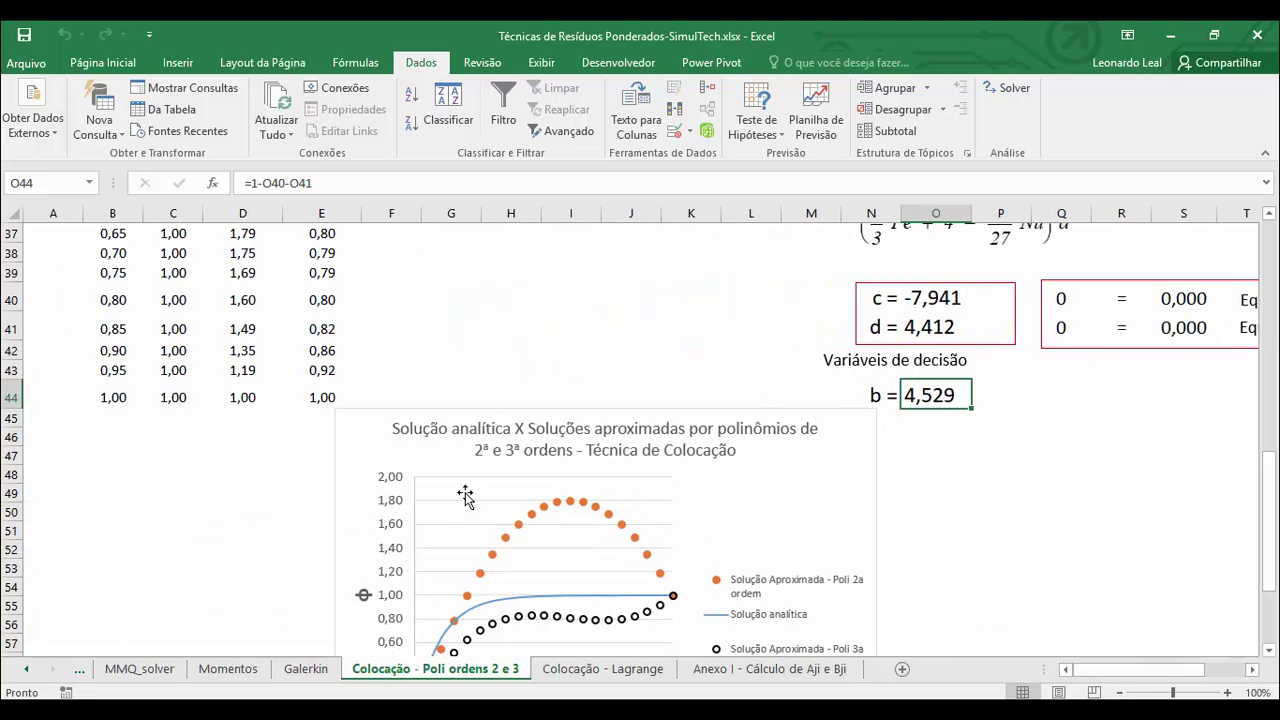
Inspect the third-order solution formulas in column E from E24 to E31, and compare the third-order curve with the others on the chart
scroll(460, 500, up, 5)
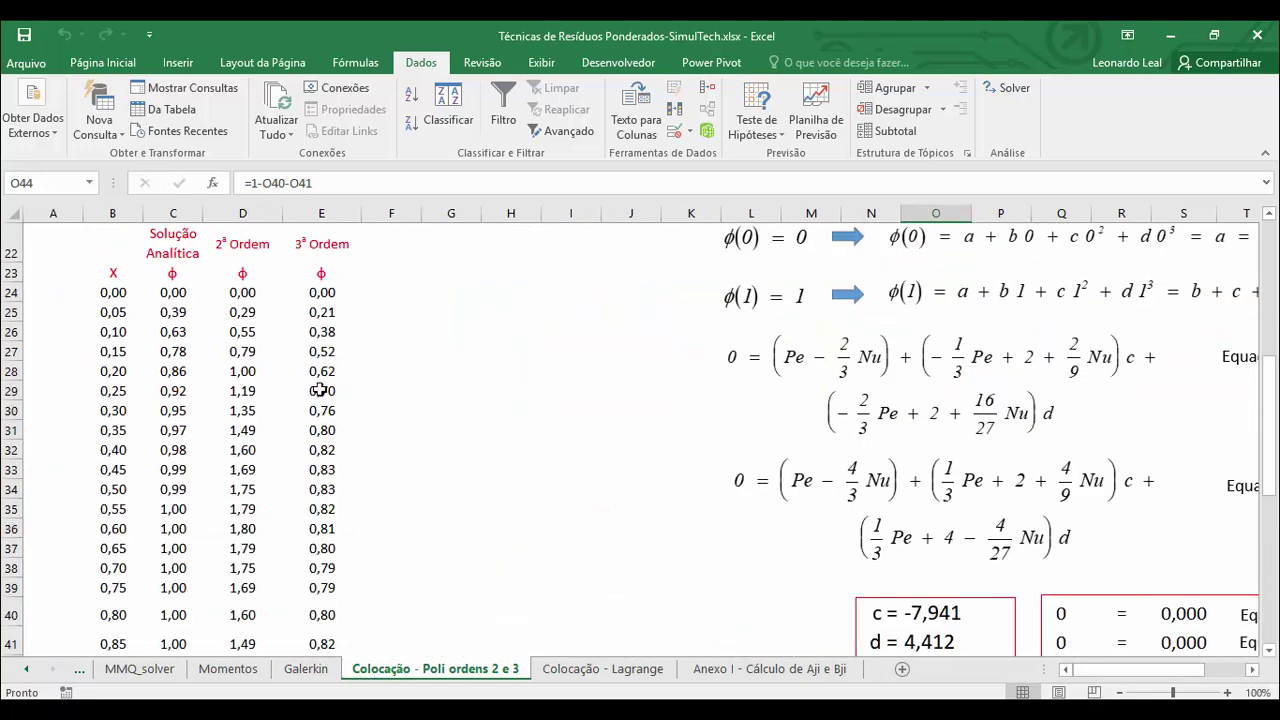
scroll(318, 390, up, 2)
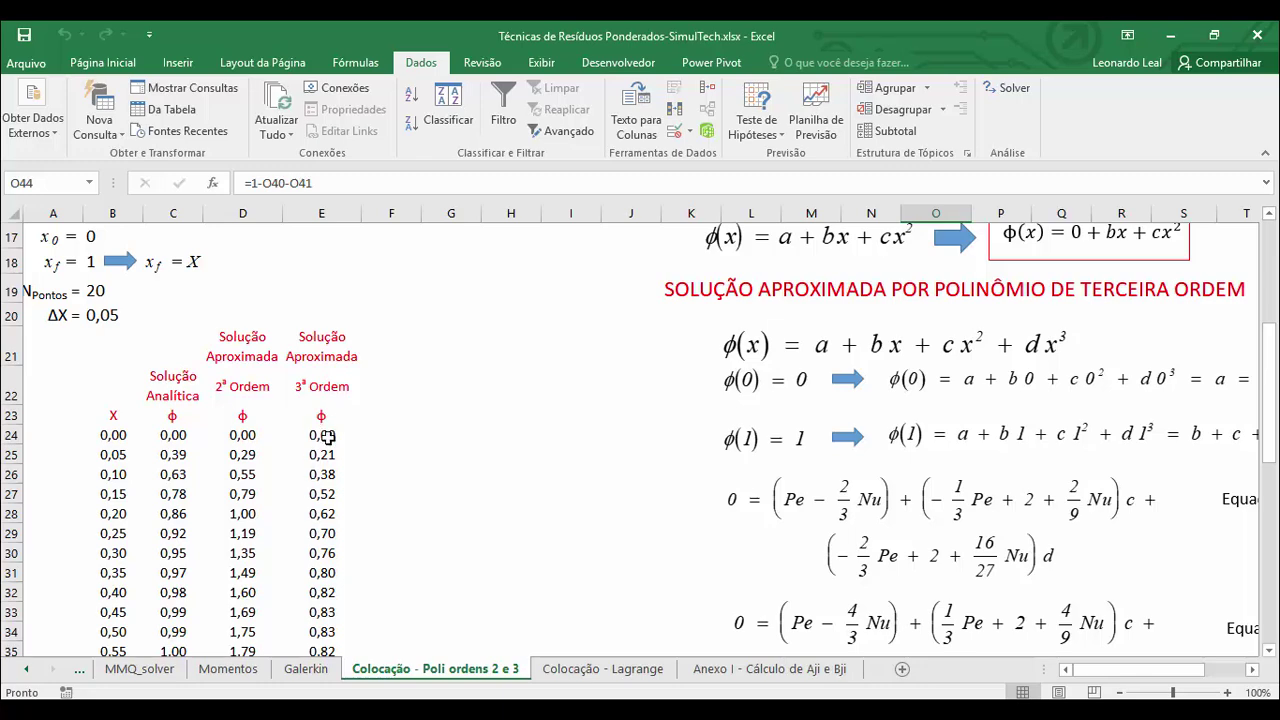
click(328, 436)
click(318, 457)
click(320, 475)
click(320, 495)
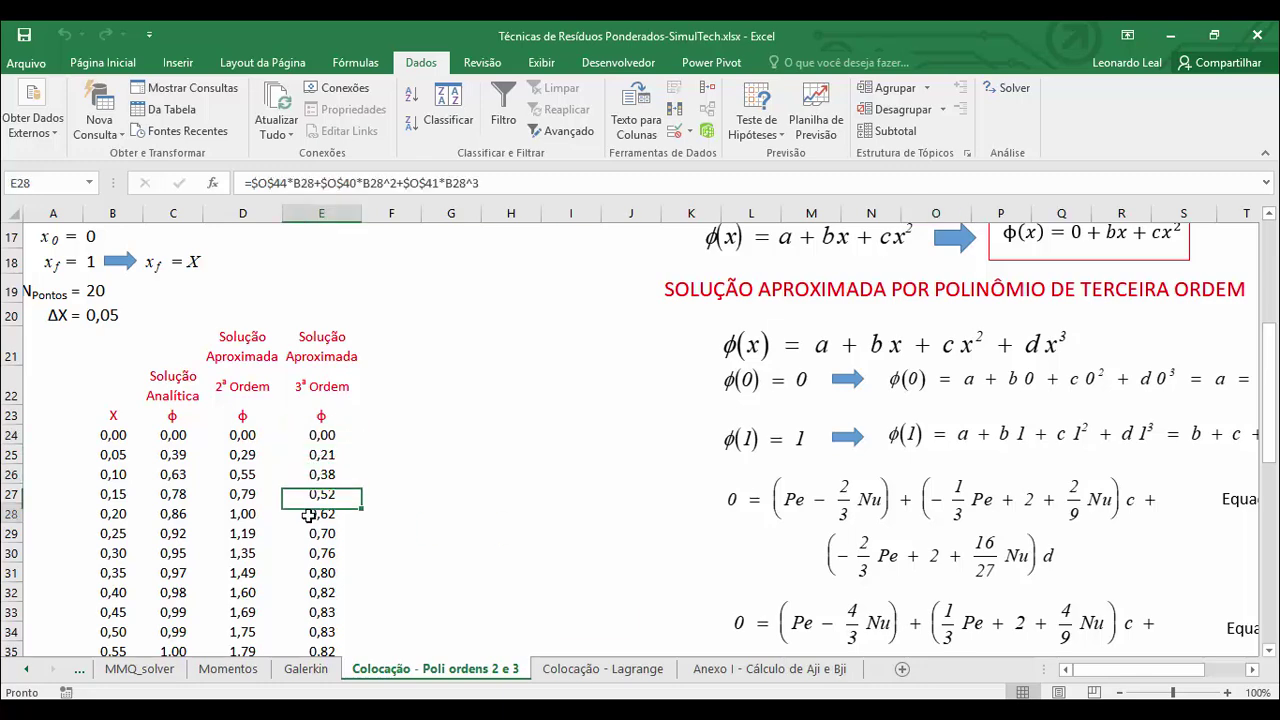
click(320, 515)
scroll(430, 479, down, 5)
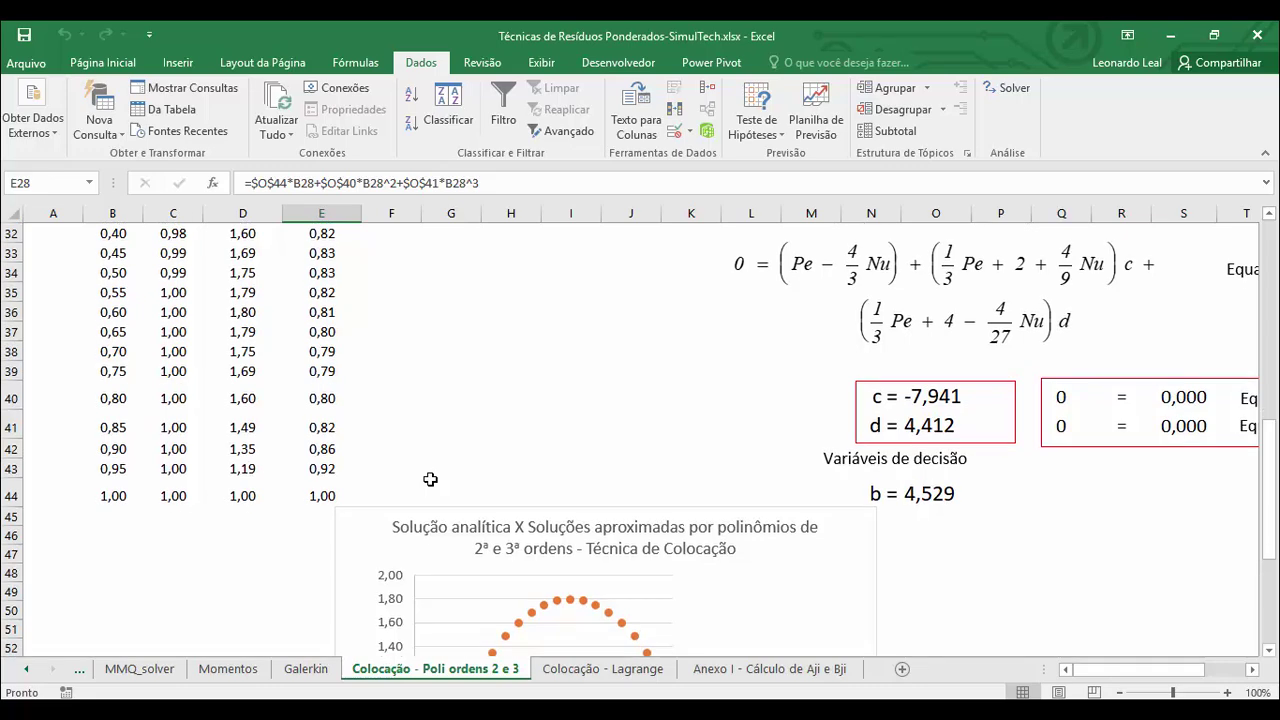
scroll(380, 486, up, 3)
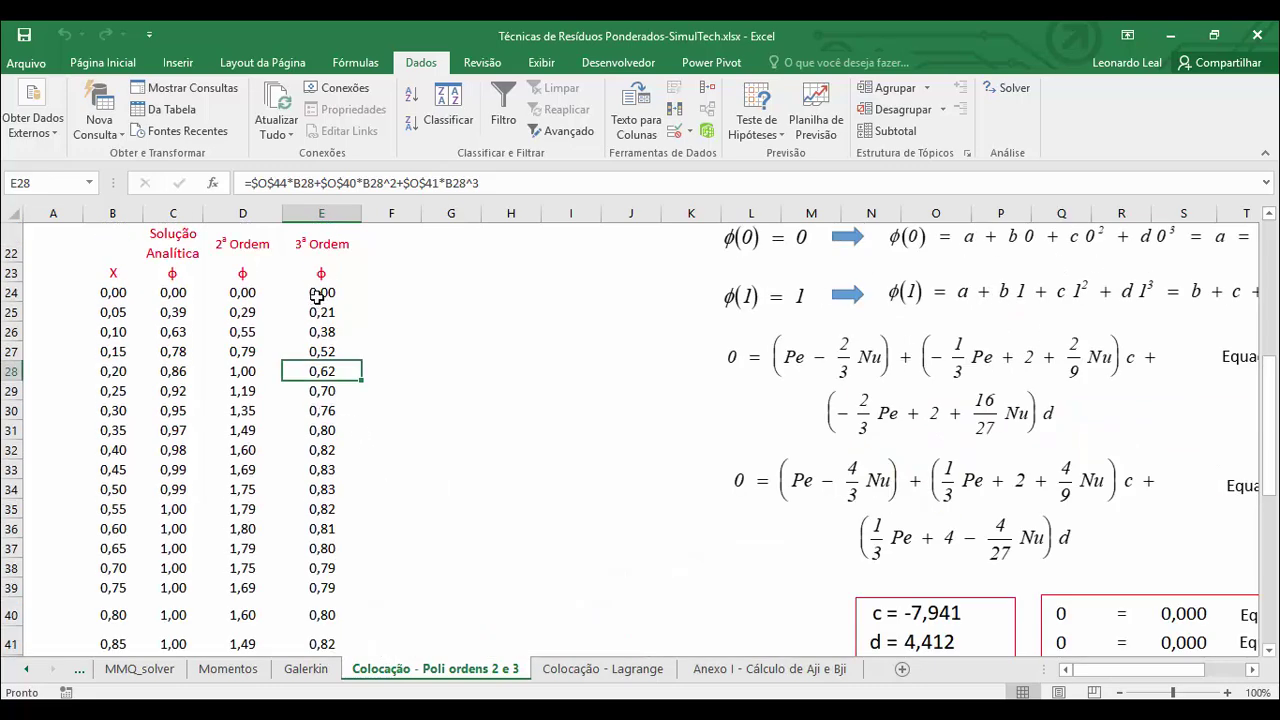
key(Down)
key(Down)
key(Down)
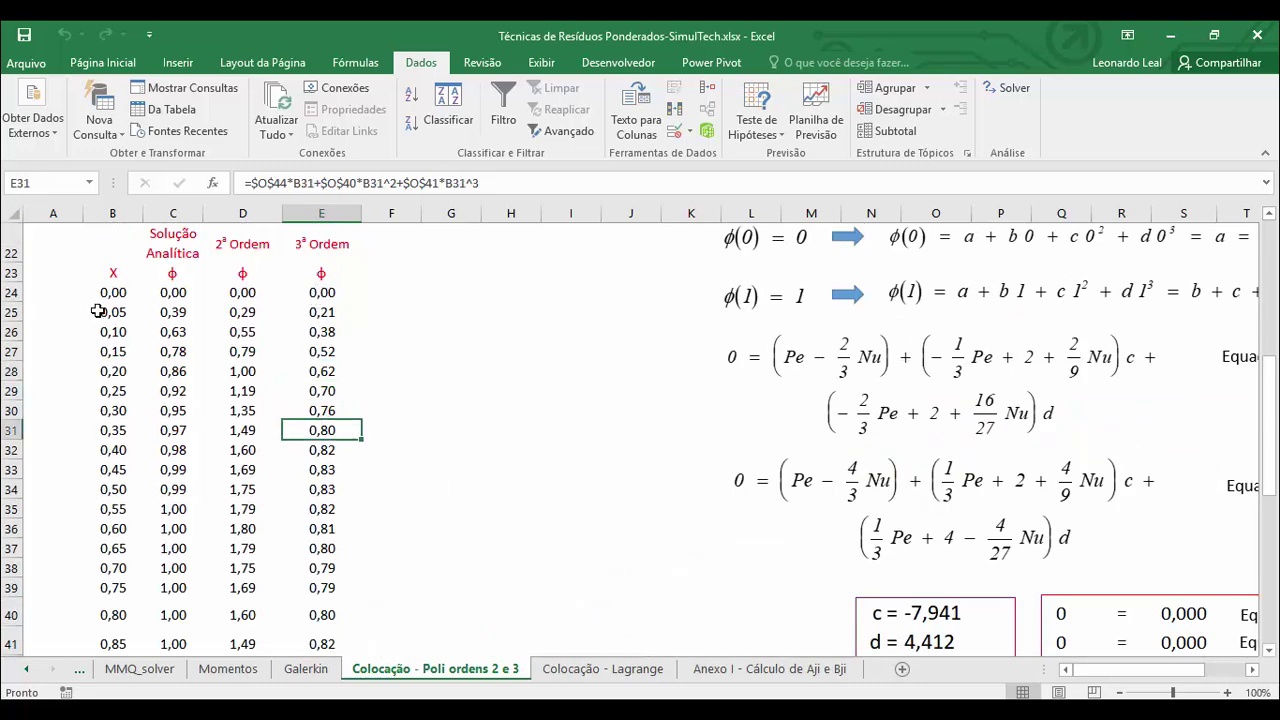
scroll(523, 483, down, 7)
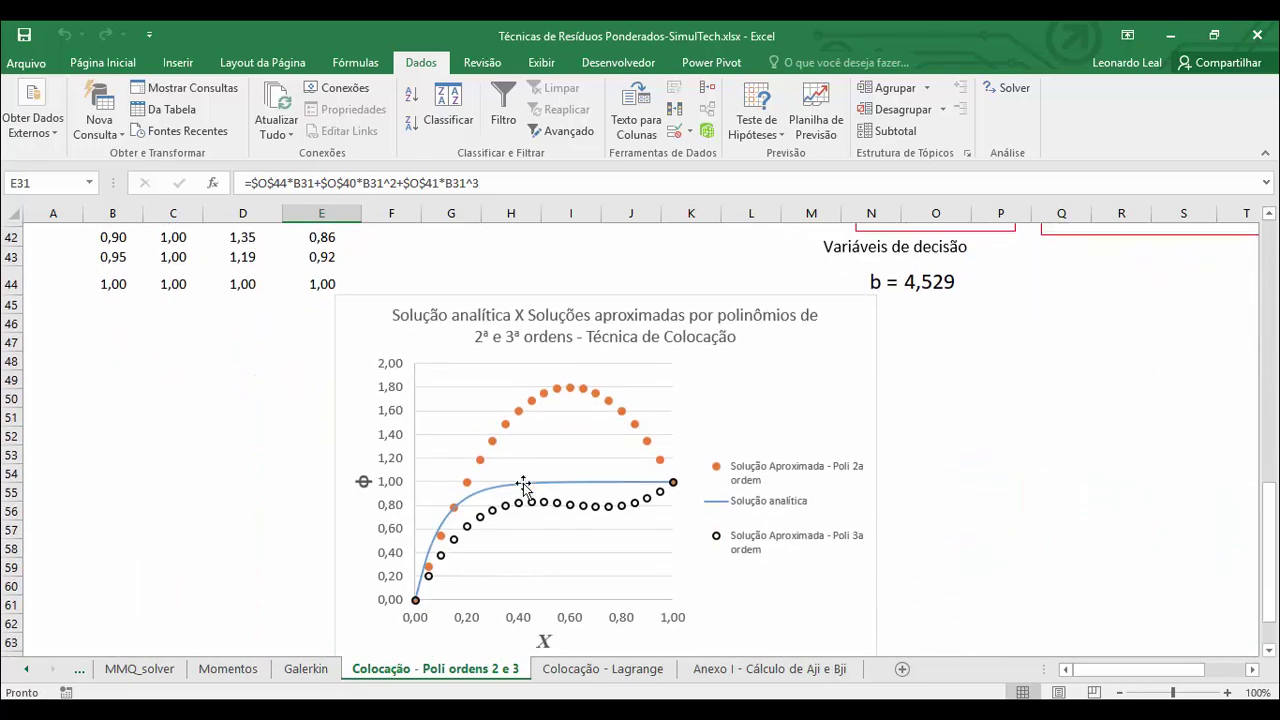